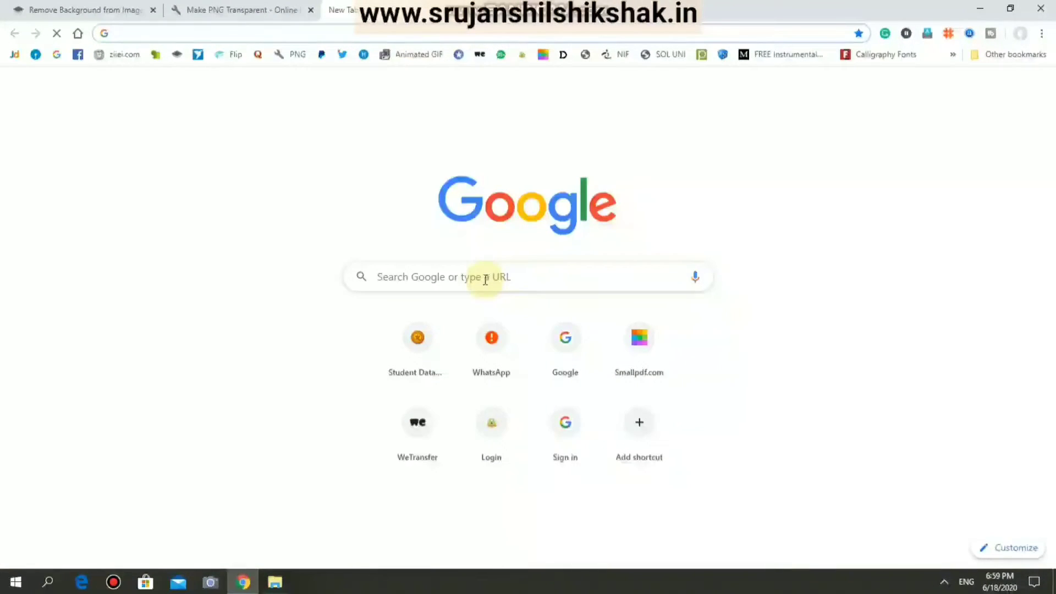
{"action": "left_click", "coordinate": [484, 278]}
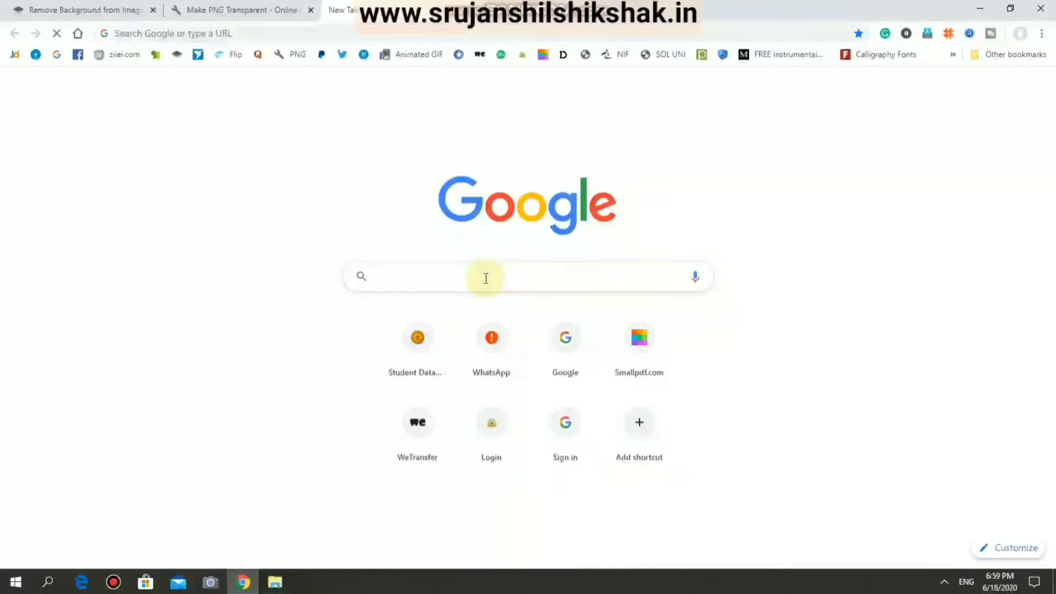
{"action": "type", "text": "web.whatsapp.com"}
{"action": "key", "text": "Return"}
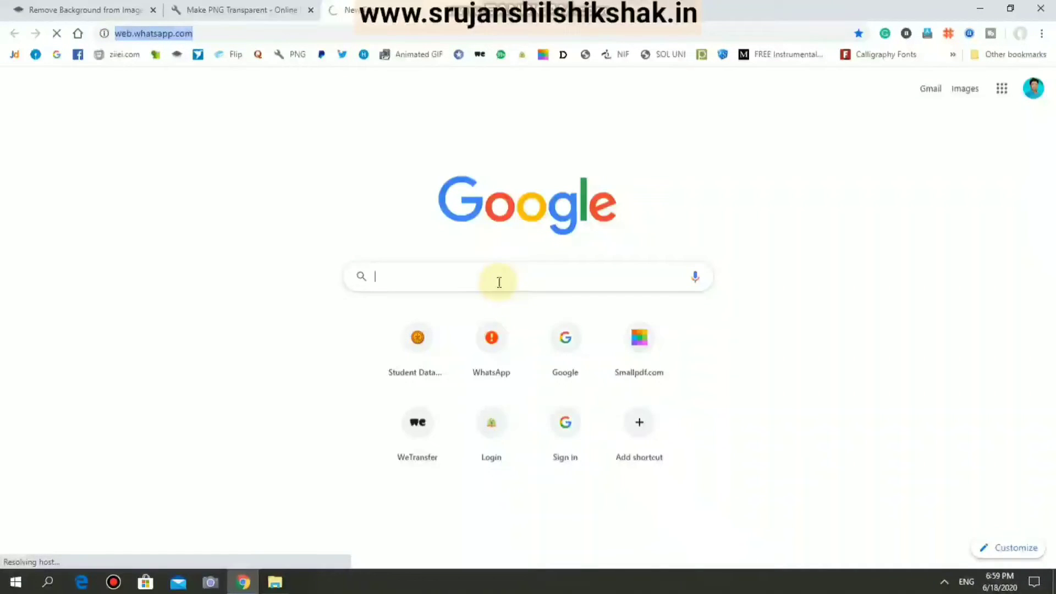
{"action": "type", "text": "www"}
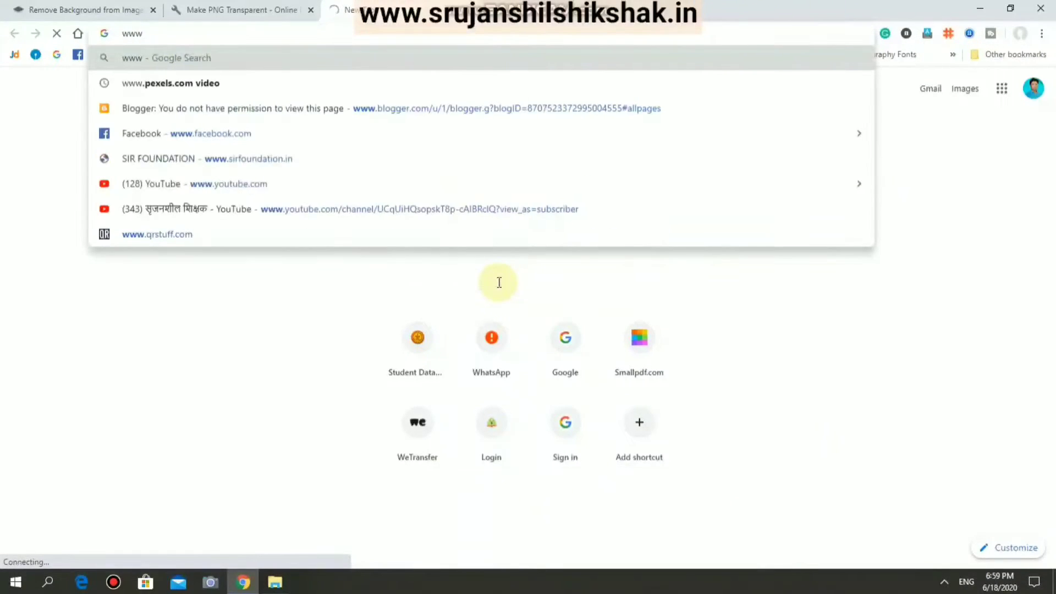
{"action": "type", "text": ".r"}
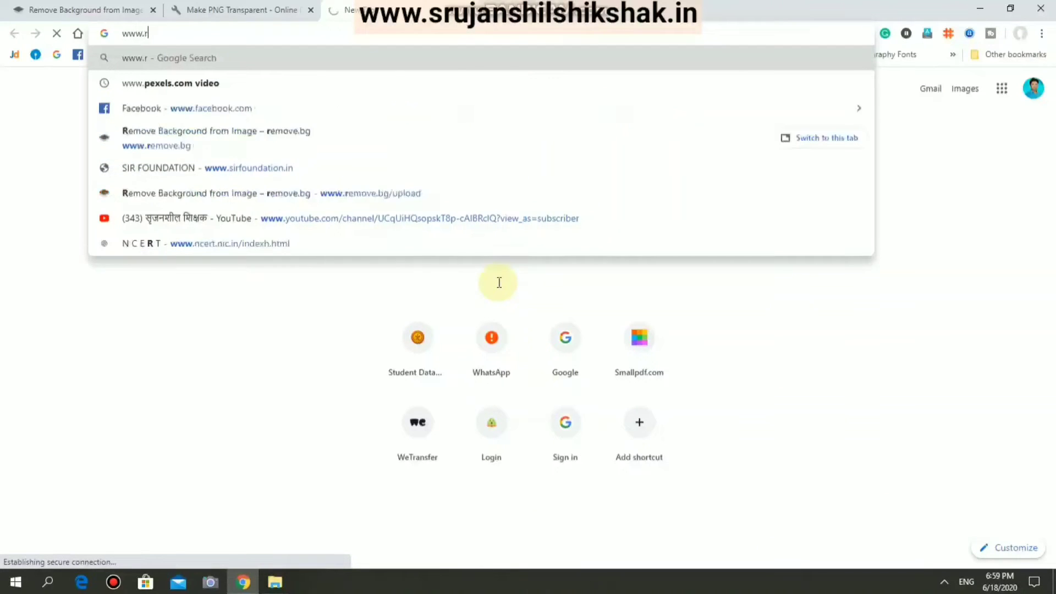
{"action": "type", "text": "em"}
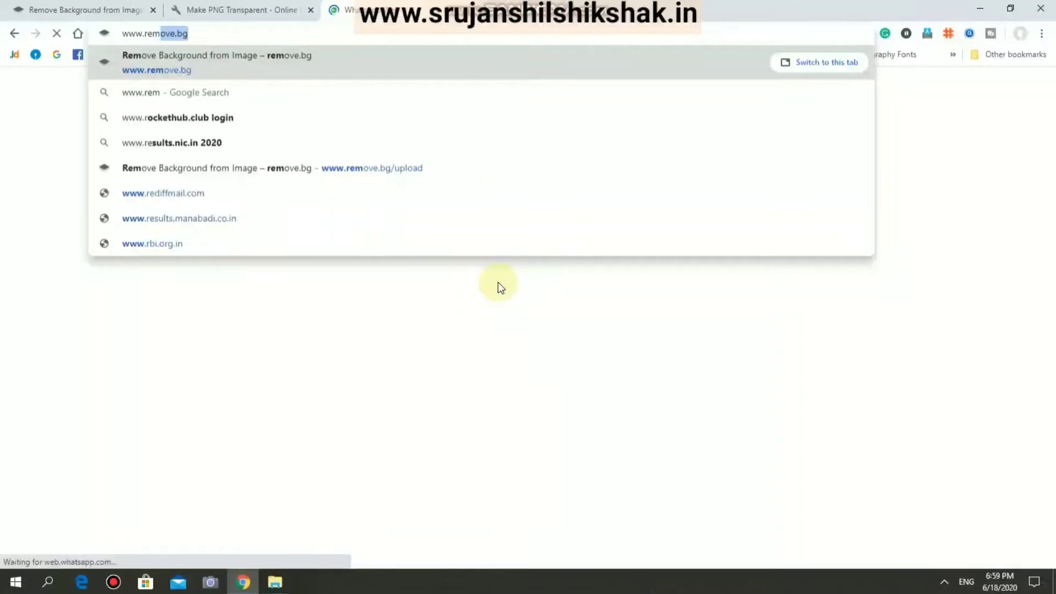
{"action": "type", "text": "ove."}
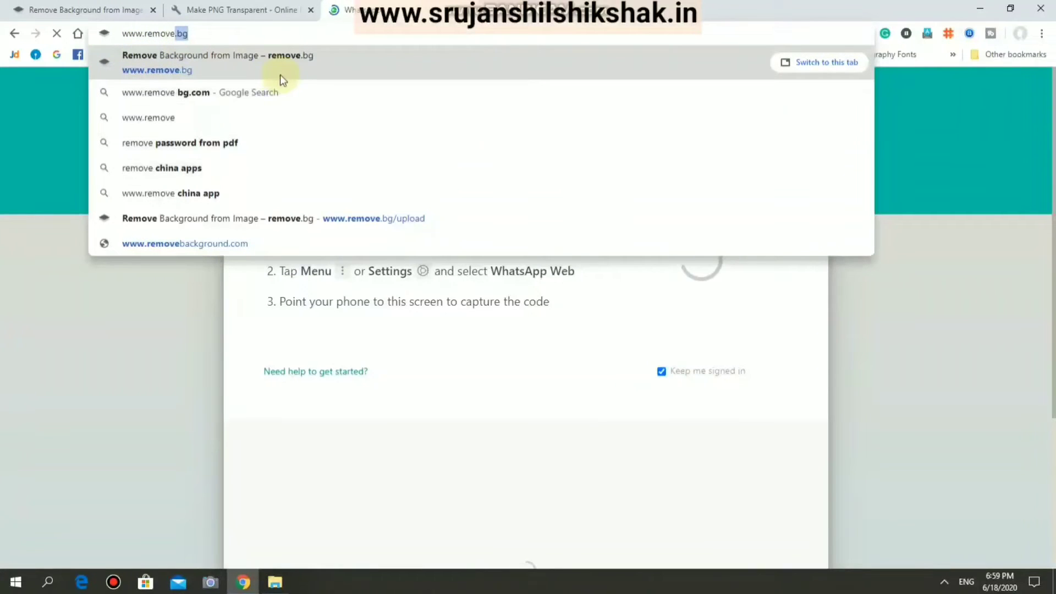
{"action": "left_click", "coordinate": [251, 55]}
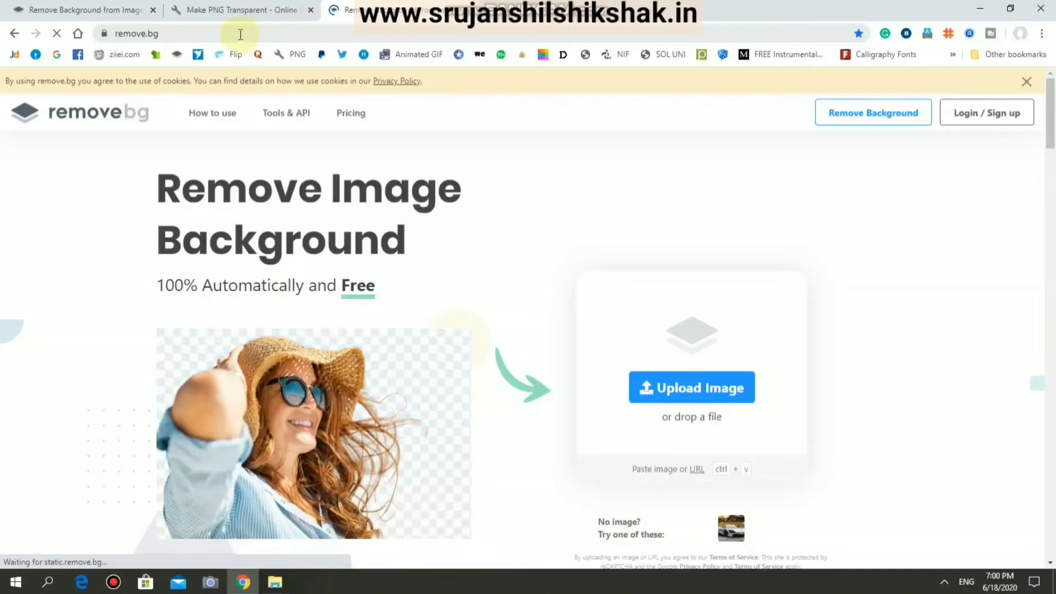
{"action": "scroll", "coordinate": [468, 363], "scroll_direction": "down", "scroll_amount": 3}
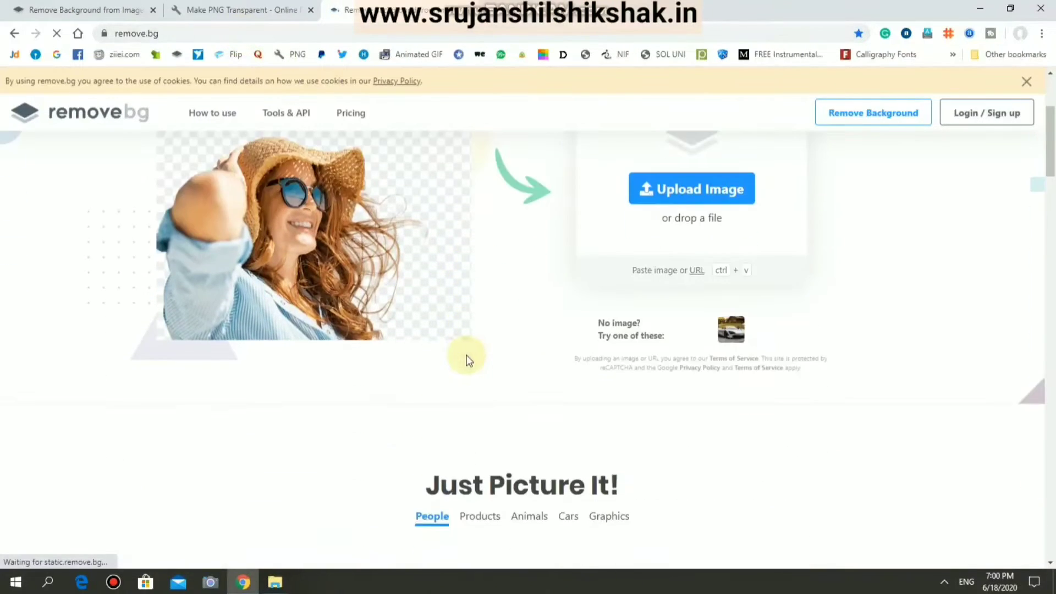
{"action": "scroll", "coordinate": [466, 357], "scroll_direction": "up", "scroll_amount": 3}
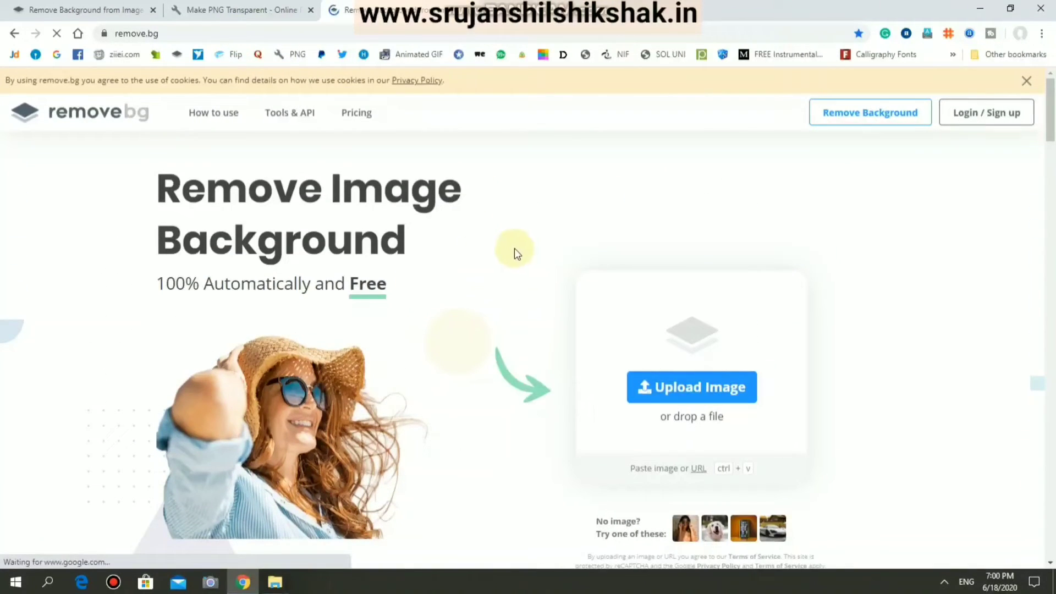
{"action": "scroll", "coordinate": [613, 223], "scroll_direction": "down", "scroll_amount": 3}
{"action": "scroll", "coordinate": [481, 327], "scroll_direction": "up", "scroll_amount": 3}
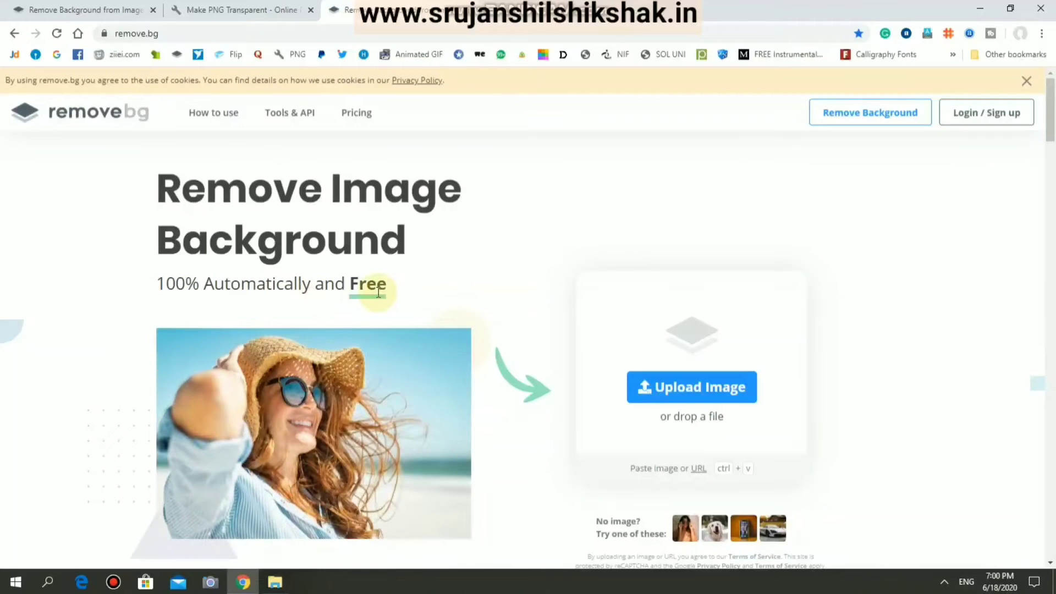
{"action": "scroll", "coordinate": [633, 204], "scroll_direction": "down", "scroll_amount": 1}
{"action": "scroll", "coordinate": [634, 204], "scroll_direction": "down", "scroll_amount": 1}
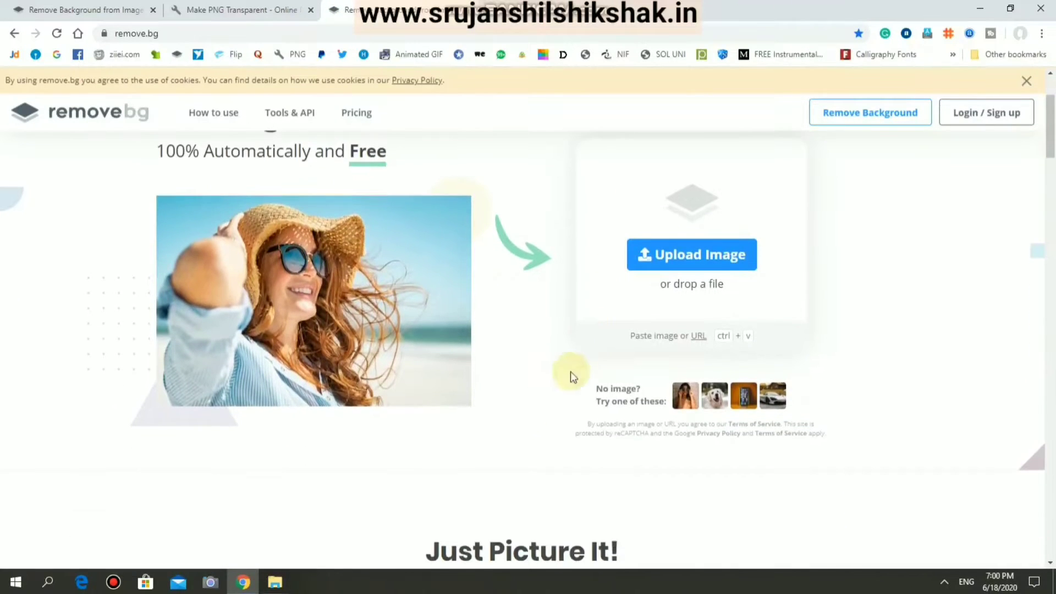
{"action": "scroll", "coordinate": [458, 429], "scroll_direction": "up", "scroll_amount": 2}
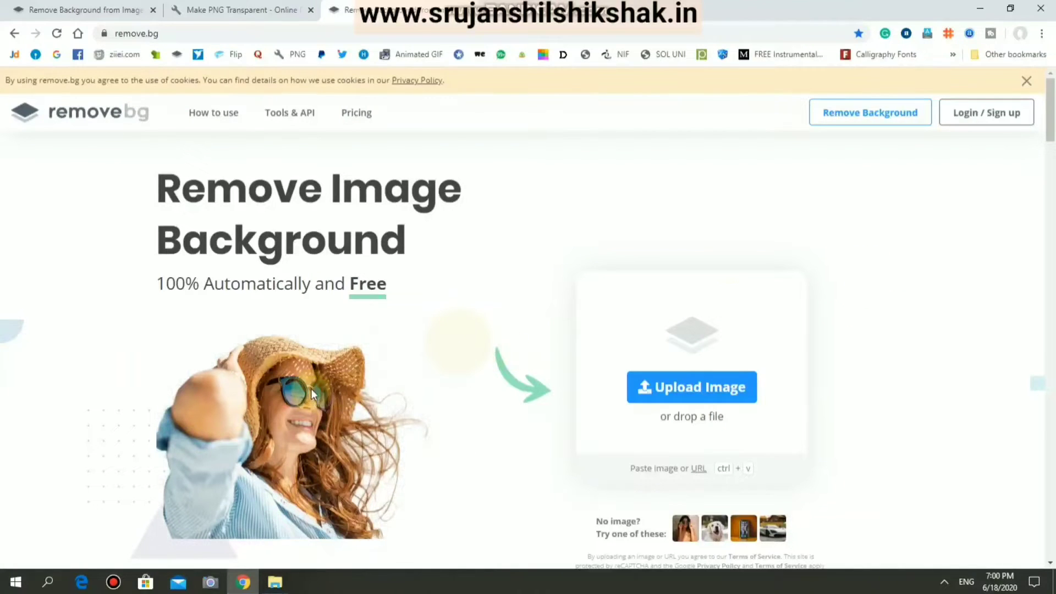
{"action": "scroll", "coordinate": [479, 360], "scroll_direction": "down", "scroll_amount": 4}
{"action": "scroll", "coordinate": [513, 347], "scroll_direction": "up", "scroll_amount": 2}
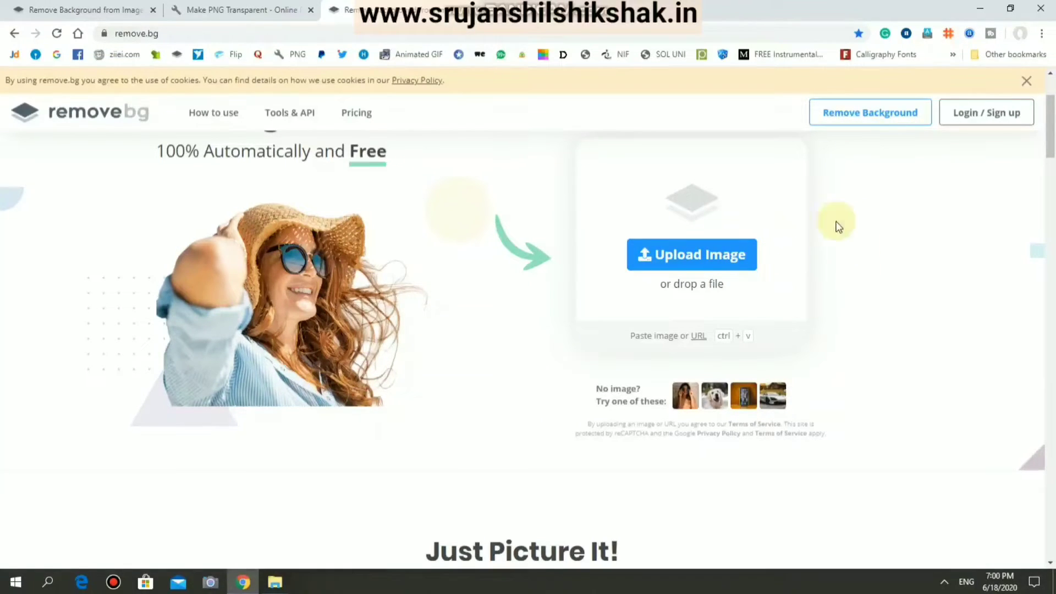
- Upload a portrait photo from E:\11. Remove Photo background to remove.bg
{"action": "left_click", "coordinate": [702, 260]}
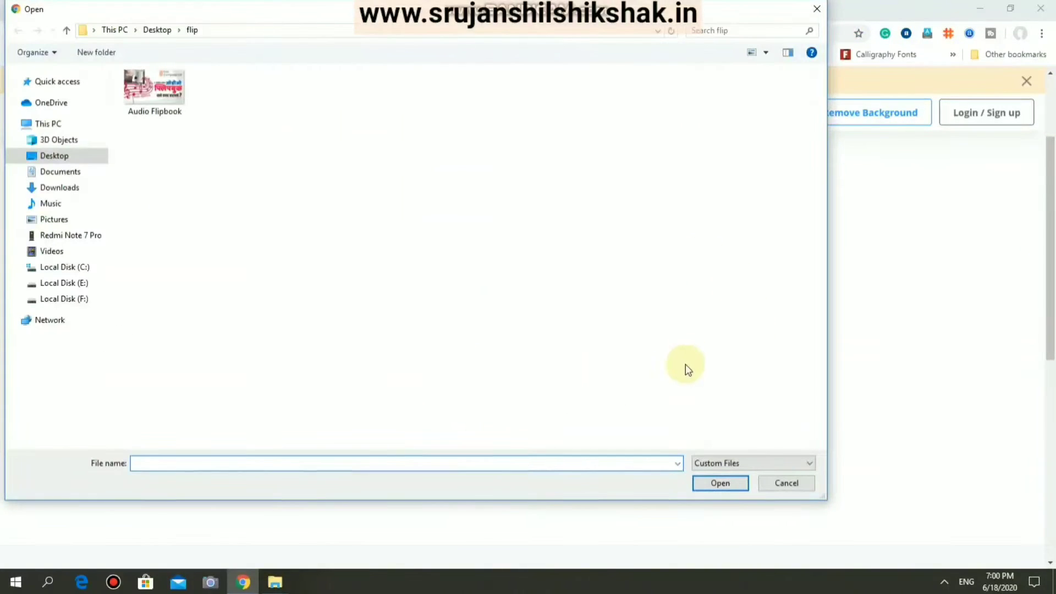
{"action": "left_click", "coordinate": [59, 283]}
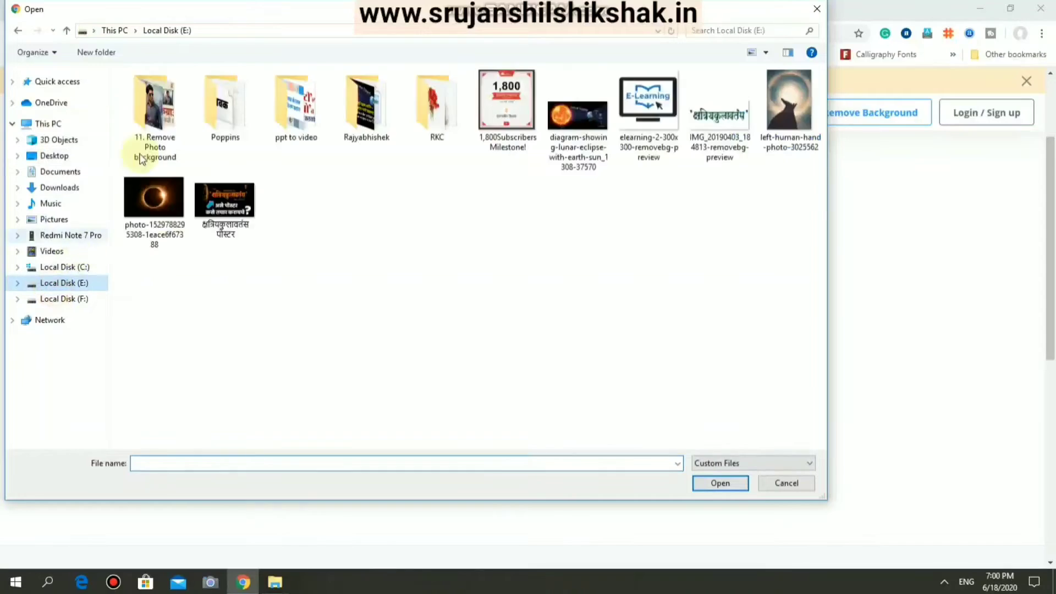
{"action": "double_click", "coordinate": [148, 110]}
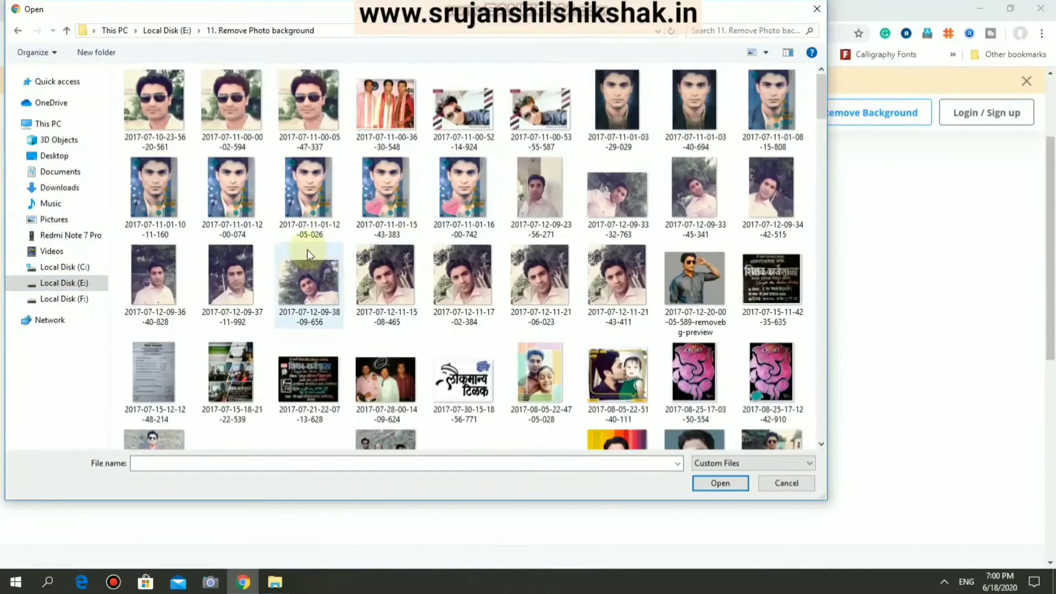
{"action": "scroll", "coordinate": [520, 245], "scroll_direction": "down", "scroll_amount": 10}
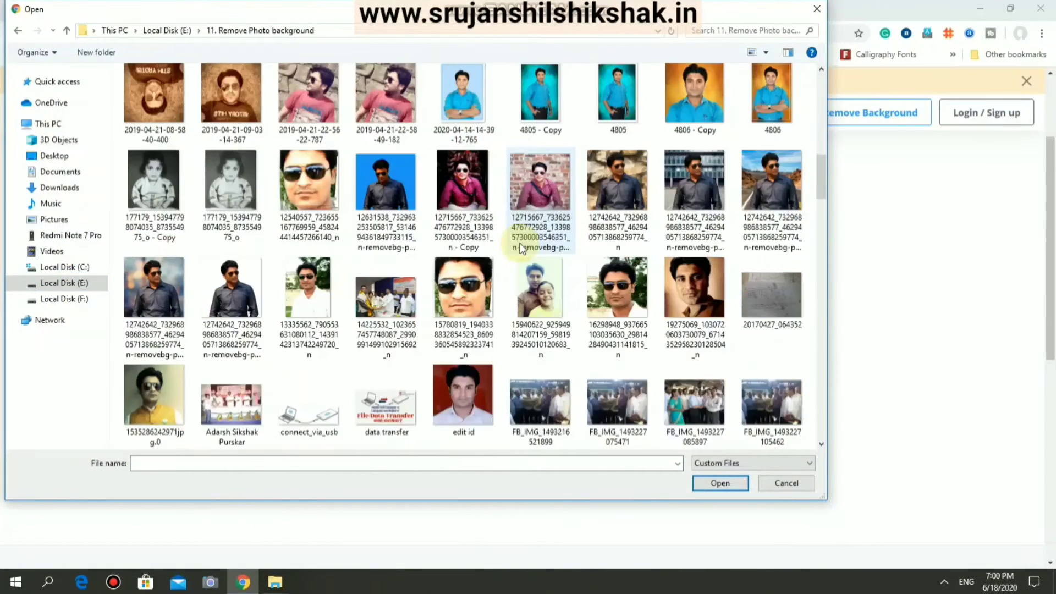
{"action": "scroll", "coordinate": [567, 245], "scroll_direction": "up", "scroll_amount": 10}
{"action": "scroll", "coordinate": [566, 244], "scroll_direction": "down", "scroll_amount": 6}
{"action": "scroll", "coordinate": [495, 264], "scroll_direction": "up", "scroll_amount": 1}
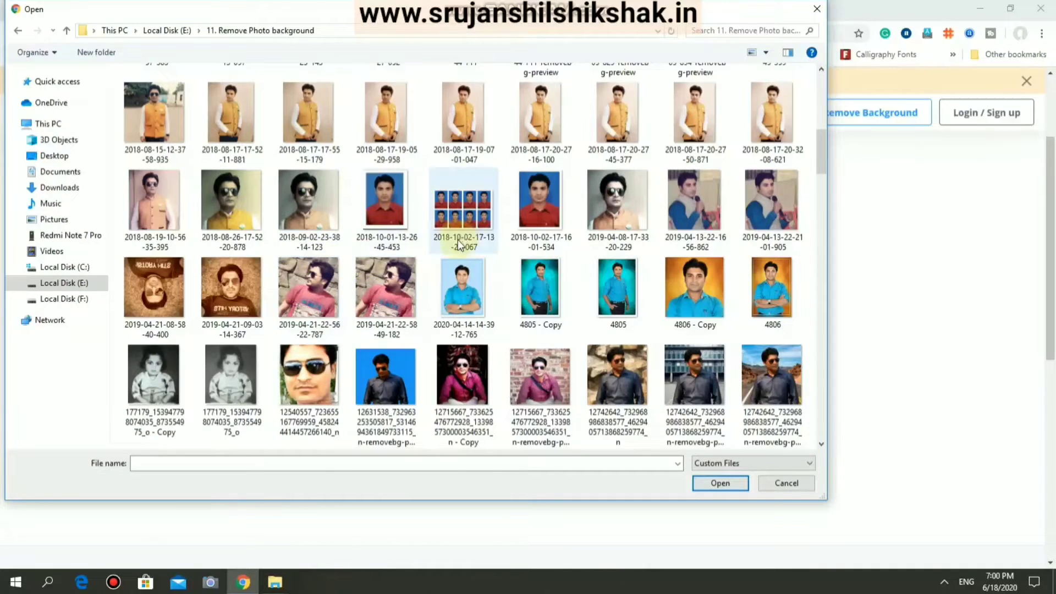
{"action": "scroll", "coordinate": [513, 274], "scroll_direction": "up", "scroll_amount": 5}
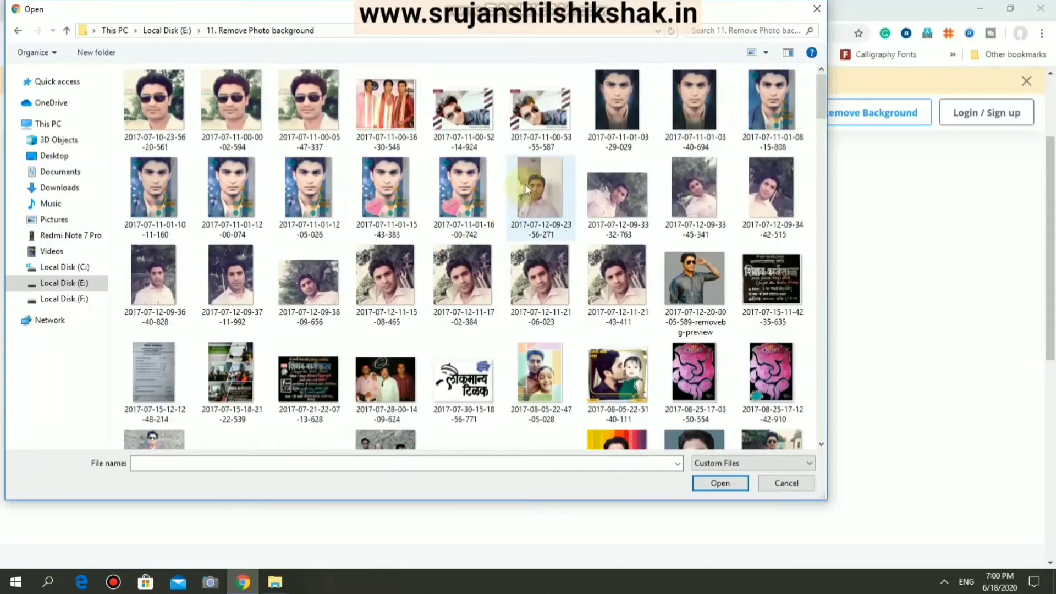
{"action": "mouse_move", "coordinate": [540, 112]}
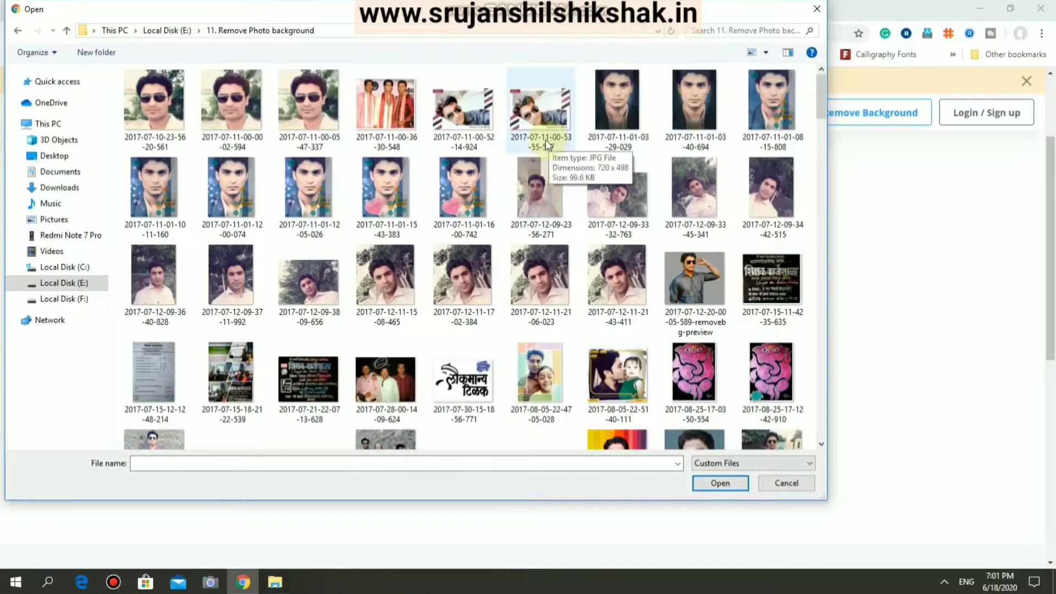
{"action": "scroll", "coordinate": [359, 273], "scroll_direction": "down", "scroll_amount": 10}
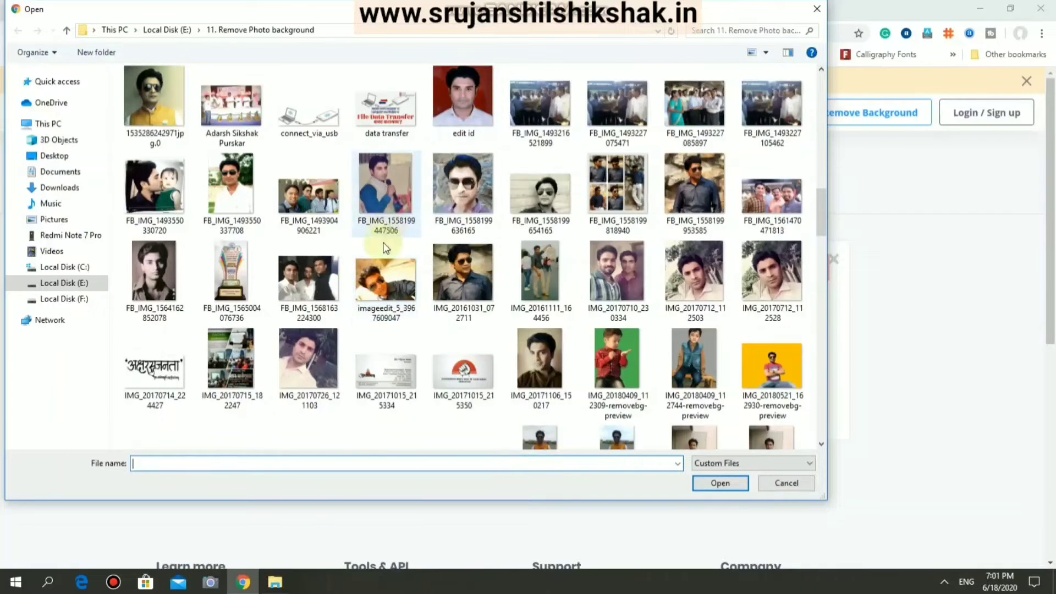
{"action": "scroll", "coordinate": [371, 264], "scroll_direction": "up", "scroll_amount": 4}
{"action": "scroll", "coordinate": [370, 264], "scroll_direction": "up", "scroll_amount": 3}
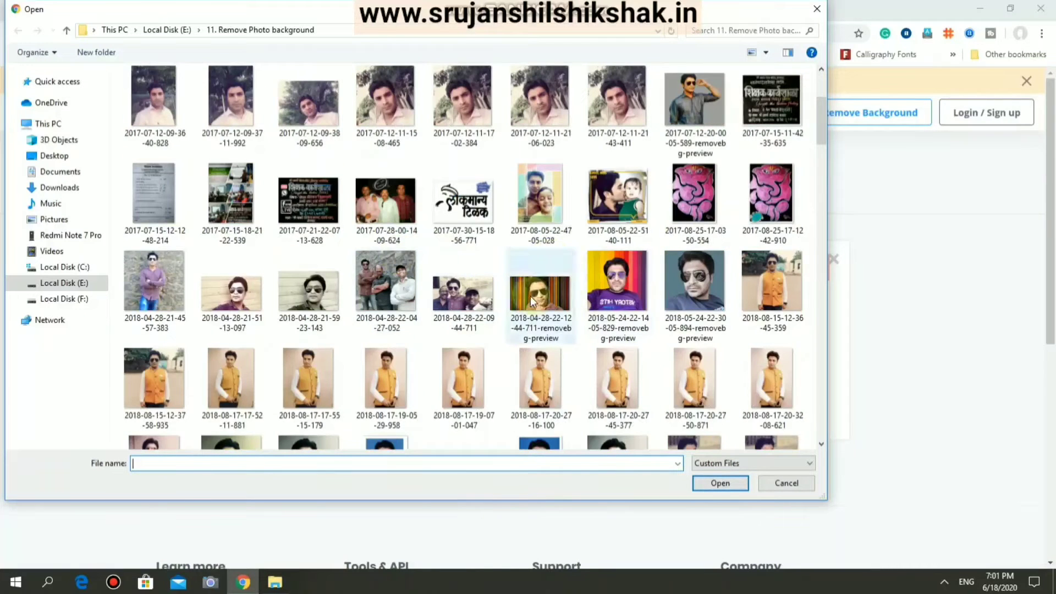
{"action": "scroll", "coordinate": [367, 334], "scroll_direction": "down", "scroll_amount": 3}
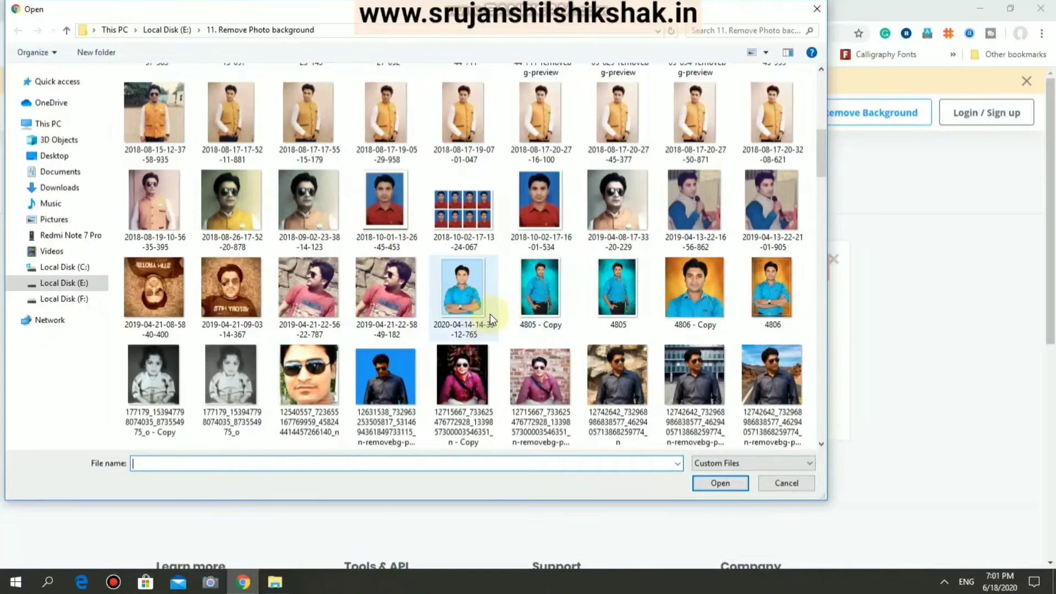
{"action": "scroll", "coordinate": [511, 310], "scroll_direction": "down", "scroll_amount": 2}
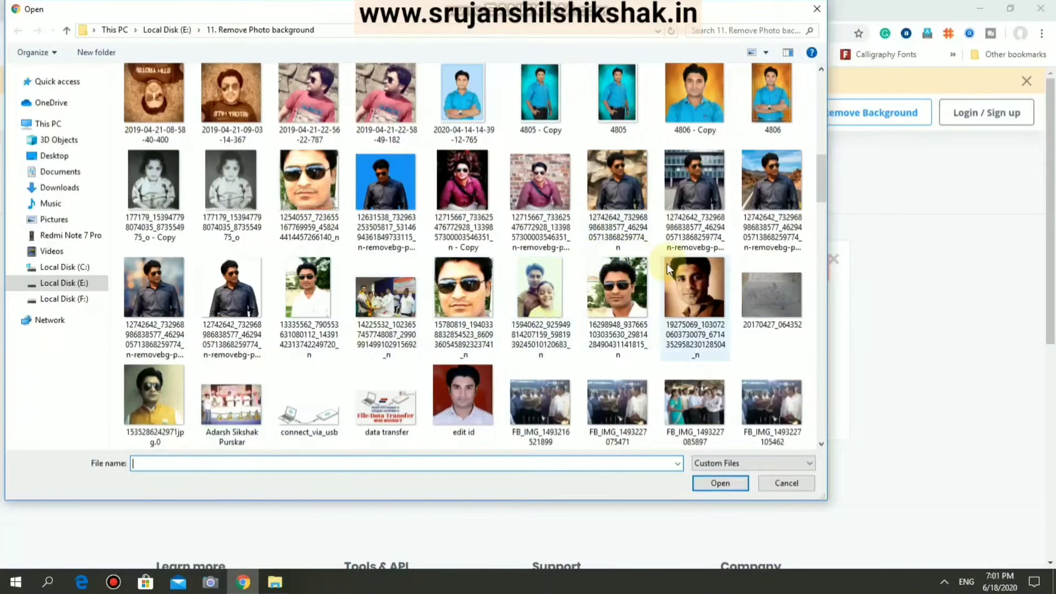
{"action": "scroll", "coordinate": [667, 263], "scroll_direction": "up", "scroll_amount": 2}
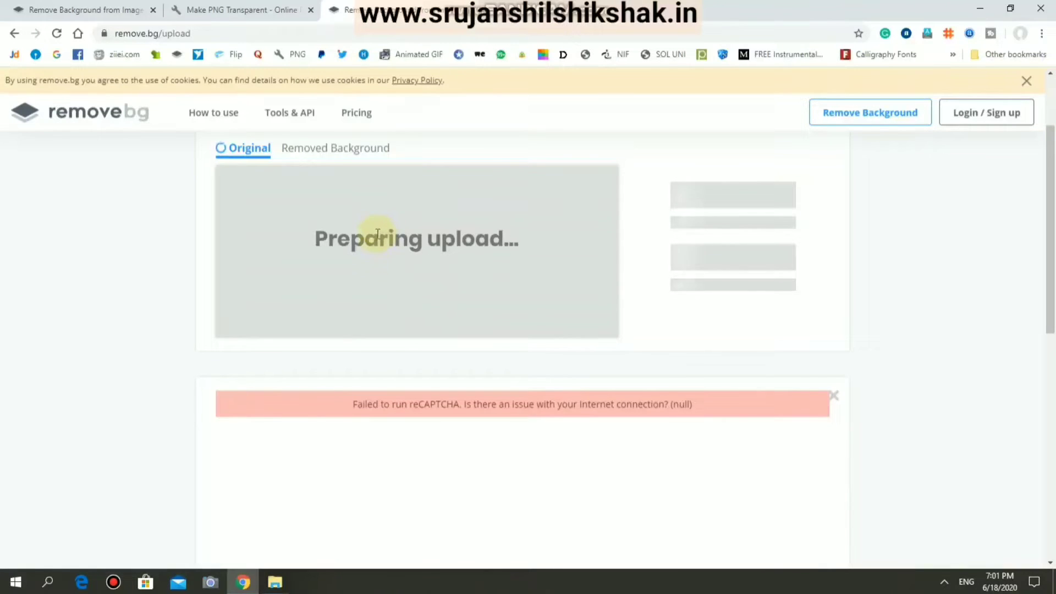
- Dismiss the cookie notice and wait for the background-removed preview (500 × 499) to load
{"action": "scroll", "coordinate": [484, 236], "scroll_direction": "up", "scroll_amount": 2}
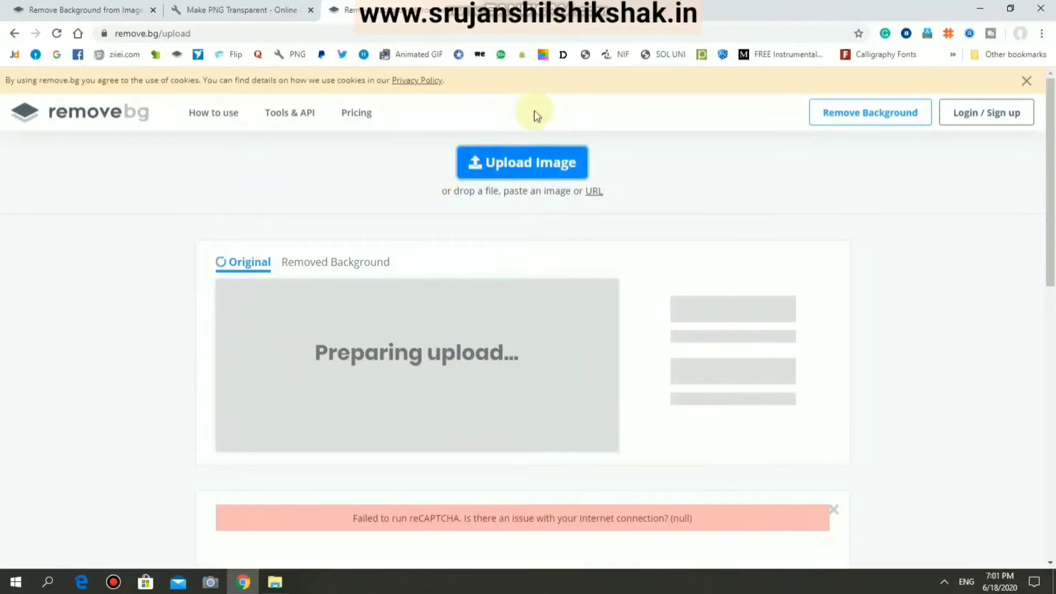
{"action": "left_click", "coordinate": [1026, 81]}
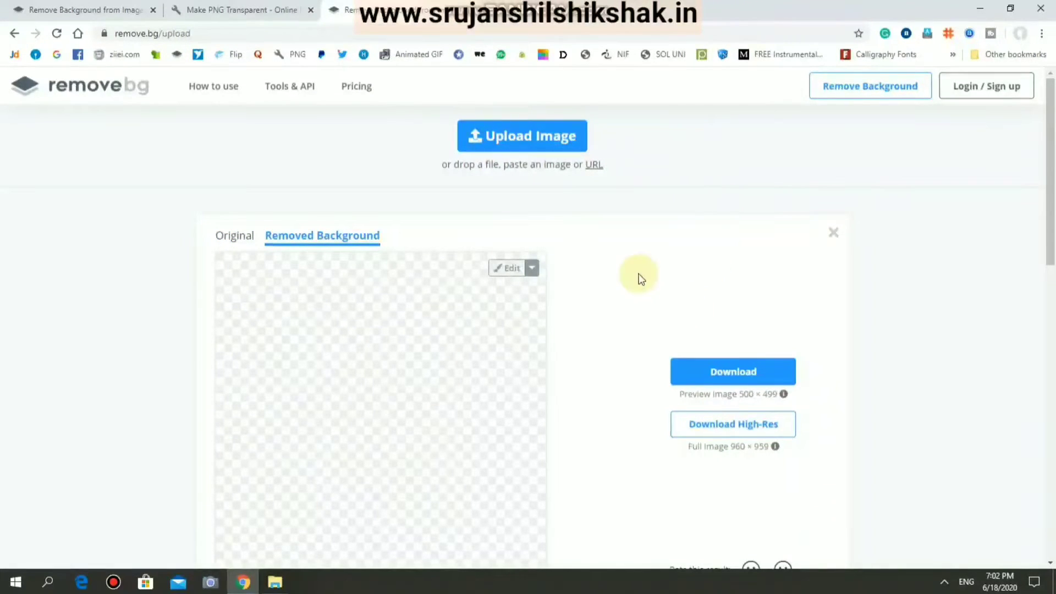
{"action": "scroll", "coordinate": [625, 266], "scroll_direction": "down", "scroll_amount": 2}
{"action": "scroll", "coordinate": [613, 255], "scroll_direction": "up", "scroll_amount": 1}
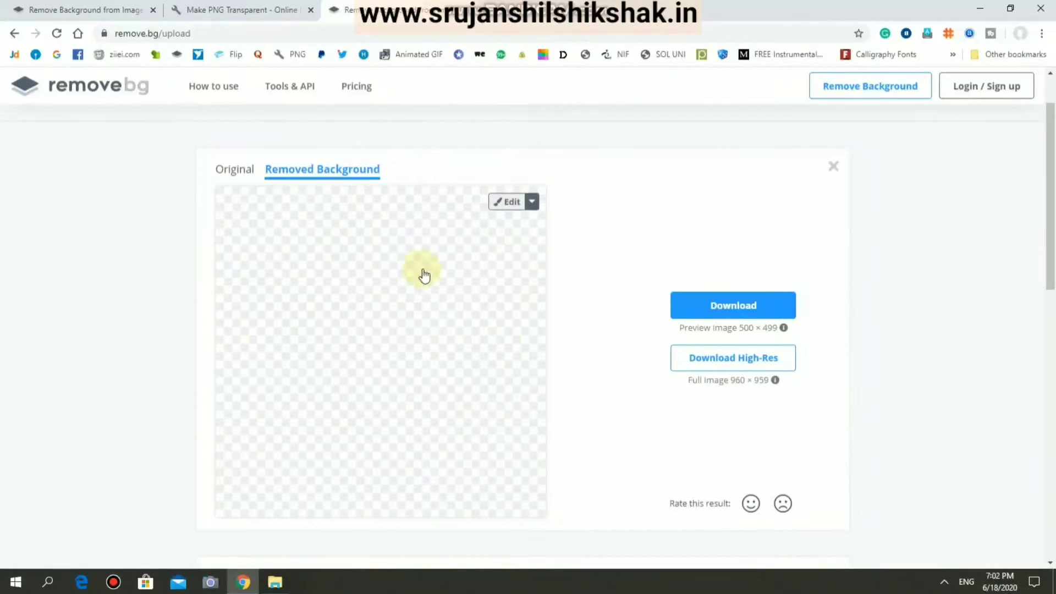
{"action": "scroll", "coordinate": [424, 275], "scroll_direction": "up", "scroll_amount": 1}
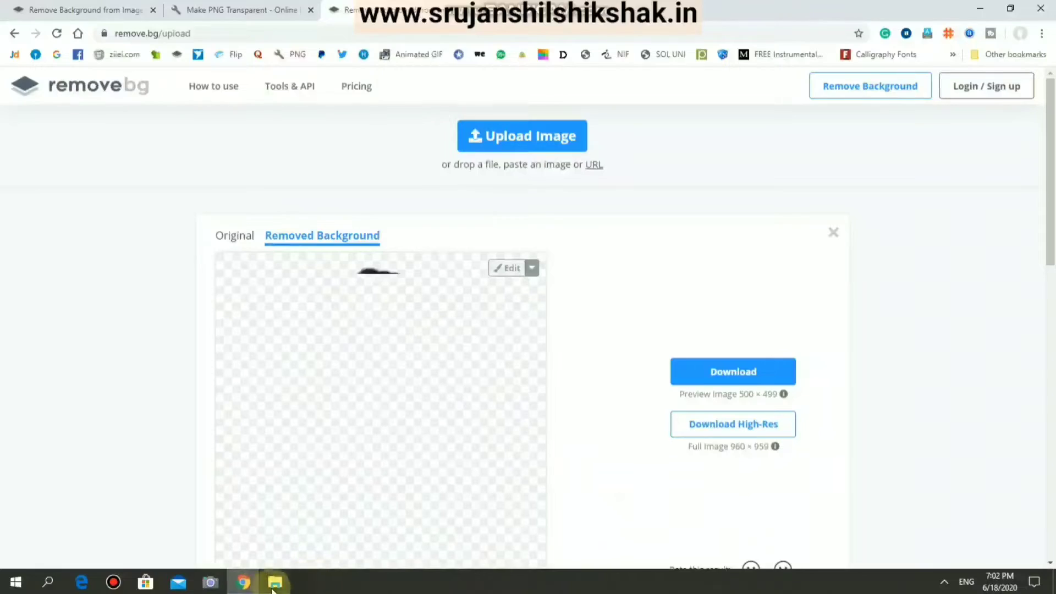
- In File Explorer, open the grey-shirt rock-wall photo from the 11. Remove Photo background folder
{"action": "left_click", "coordinate": [236, 517]}
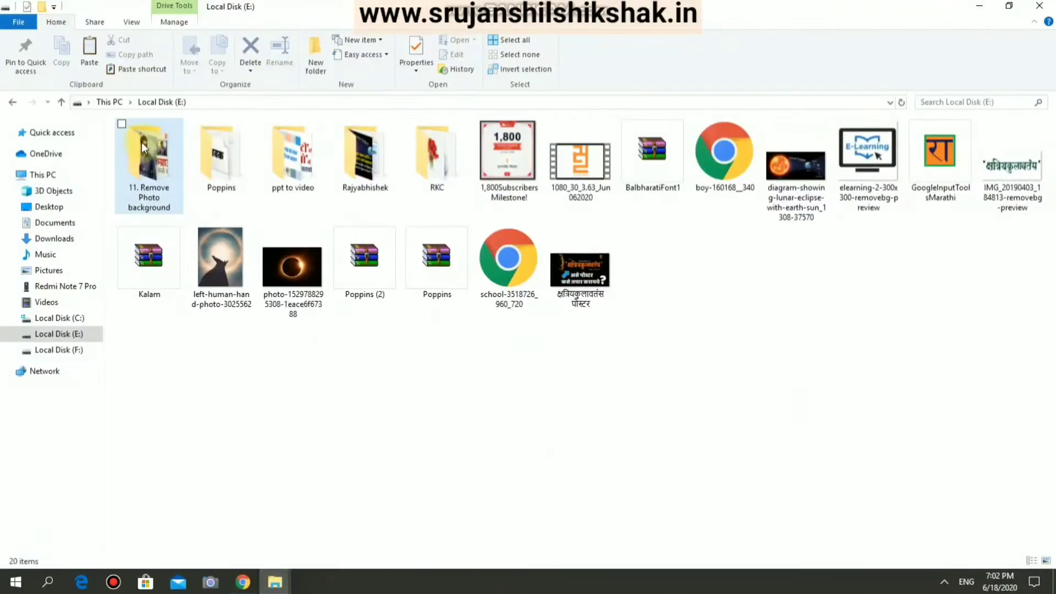
{"action": "double_click", "coordinate": [144, 147]}
{"action": "scroll", "coordinate": [575, 302], "scroll_direction": "down", "scroll_amount": 5}
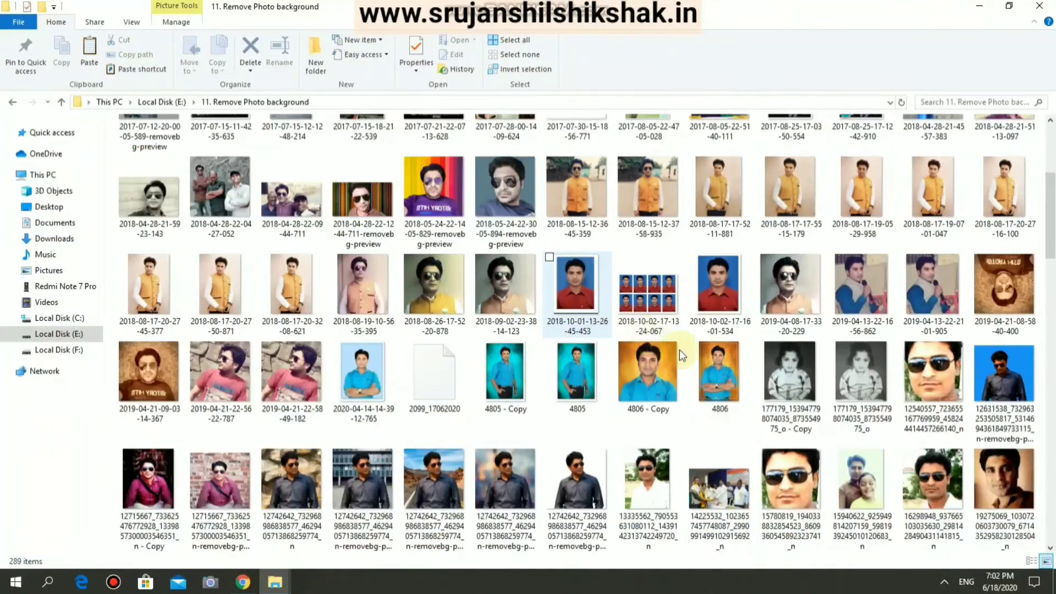
{"action": "scroll", "coordinate": [627, 368], "scroll_direction": "down", "scroll_amount": 3}
{"action": "scroll", "coordinate": [577, 391], "scroll_direction": "up", "scroll_amount": 8}
{"action": "scroll", "coordinate": [550, 440], "scroll_direction": "down", "scroll_amount": 5}
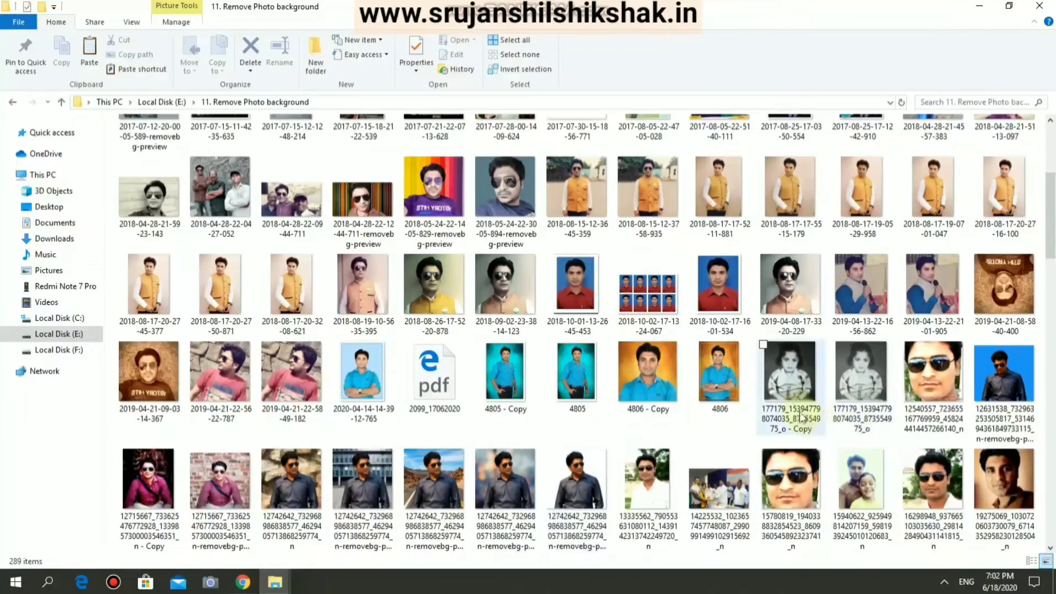
{"action": "scroll", "coordinate": [762, 355], "scroll_direction": "down", "scroll_amount": 10}
{"action": "scroll", "coordinate": [417, 372], "scroll_direction": "up", "scroll_amount": 4}
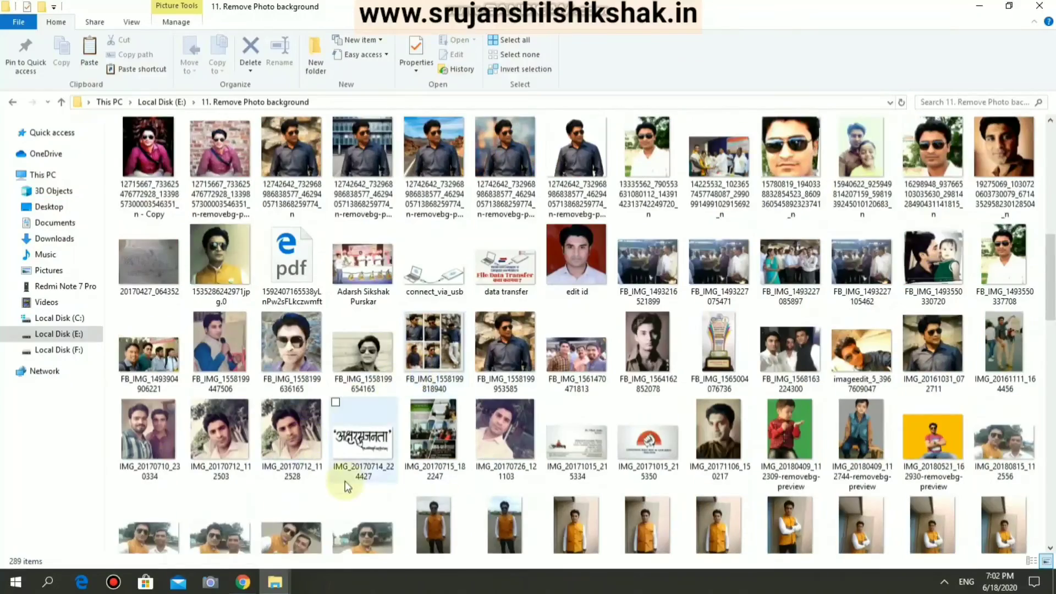
{"action": "scroll", "coordinate": [417, 449], "scroll_direction": "up", "scroll_amount": 4}
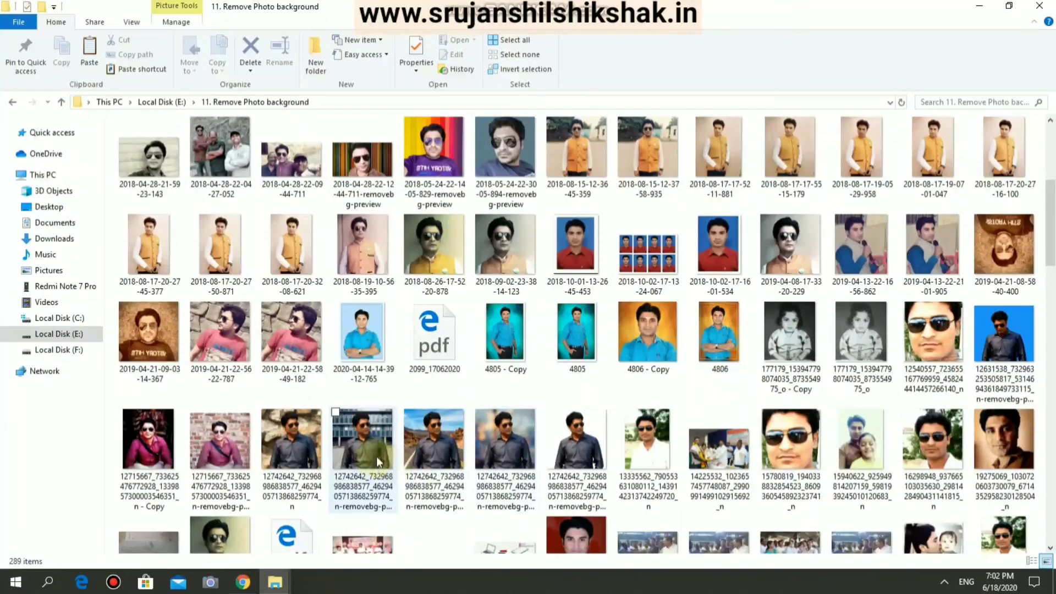
{"action": "left_click", "coordinate": [298, 437]}
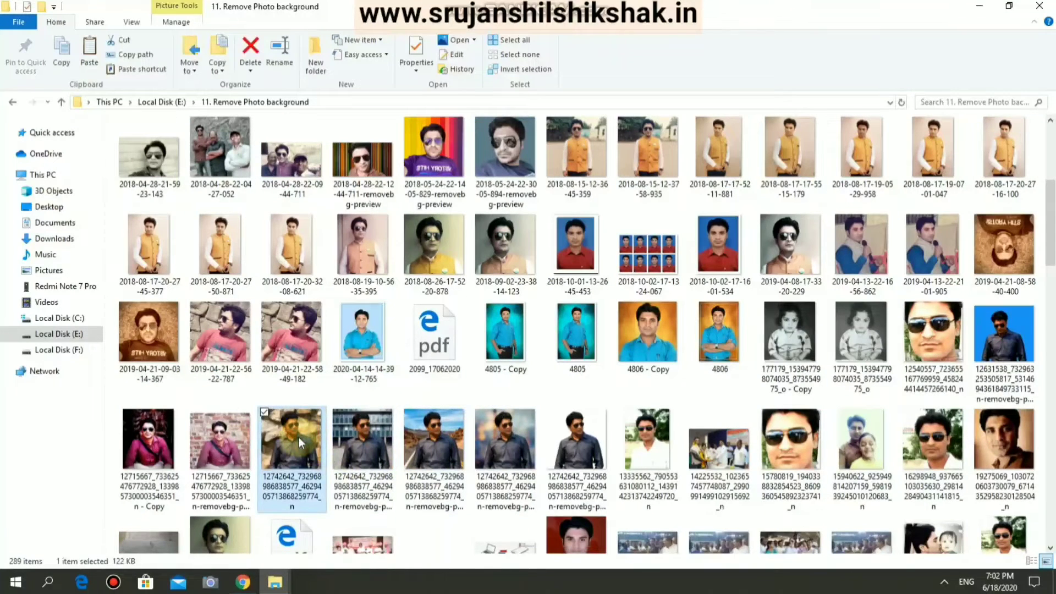
{"action": "double_click", "coordinate": [299, 438]}
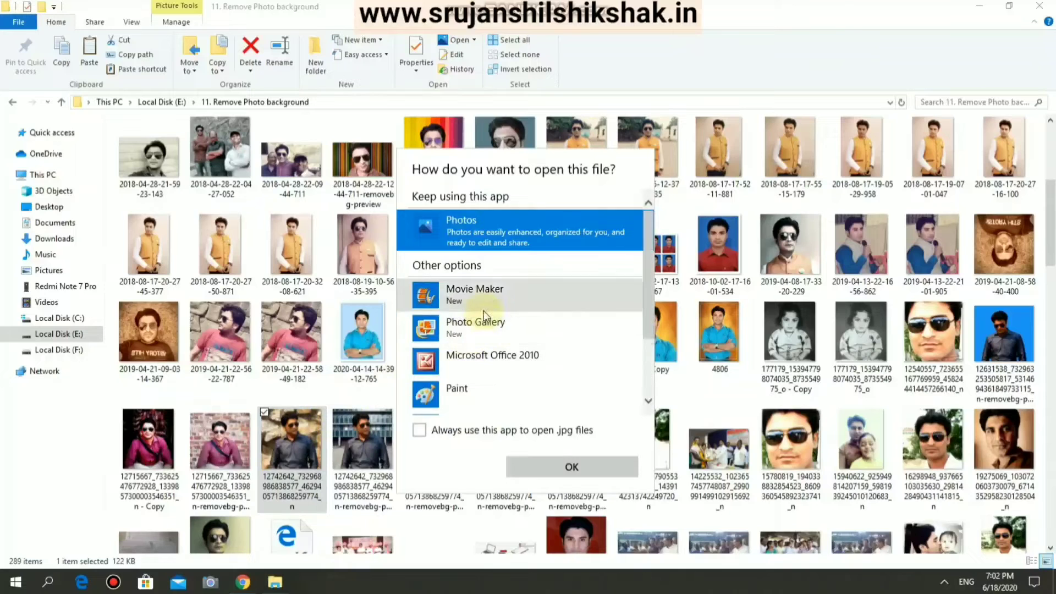
- View the rock-wall photo in Microsoft Office 2010, then return to the remove.bg result in Chrome
{"action": "left_click", "coordinate": [486, 355]}
{"action": "left_click", "coordinate": [569, 467]}
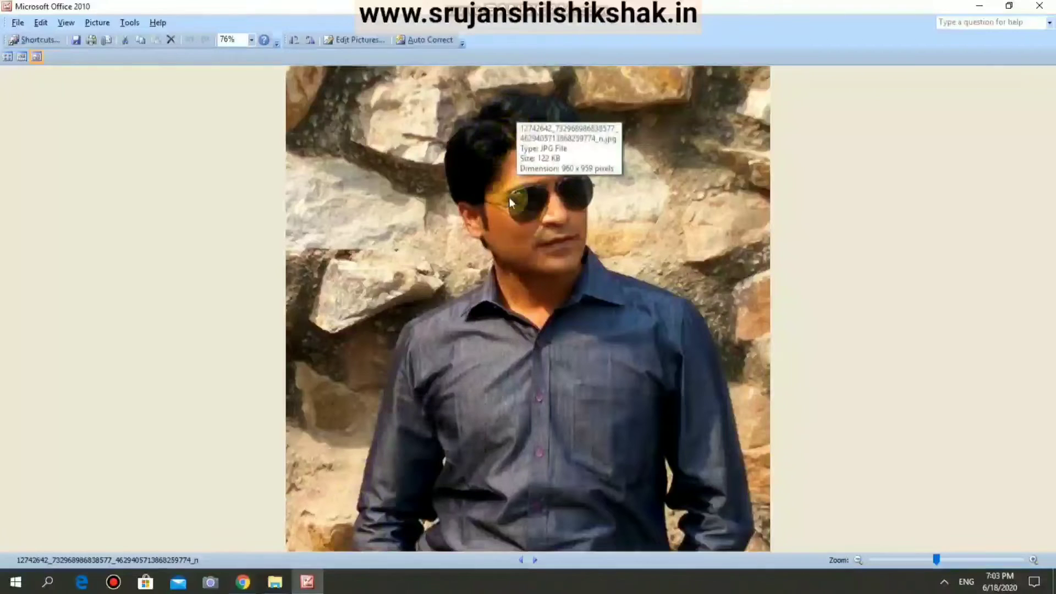
{"action": "left_click", "coordinate": [237, 588]}
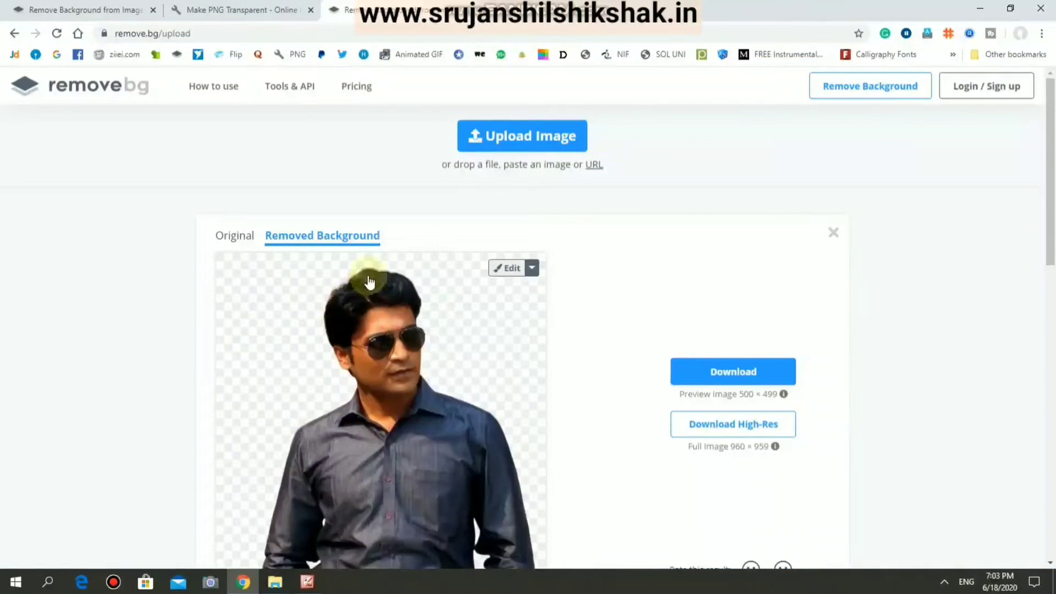
- Open the Edit window for the cut-out portrait on the remove.bg result page
{"action": "scroll", "coordinate": [368, 282], "scroll_direction": "down", "scroll_amount": 1}
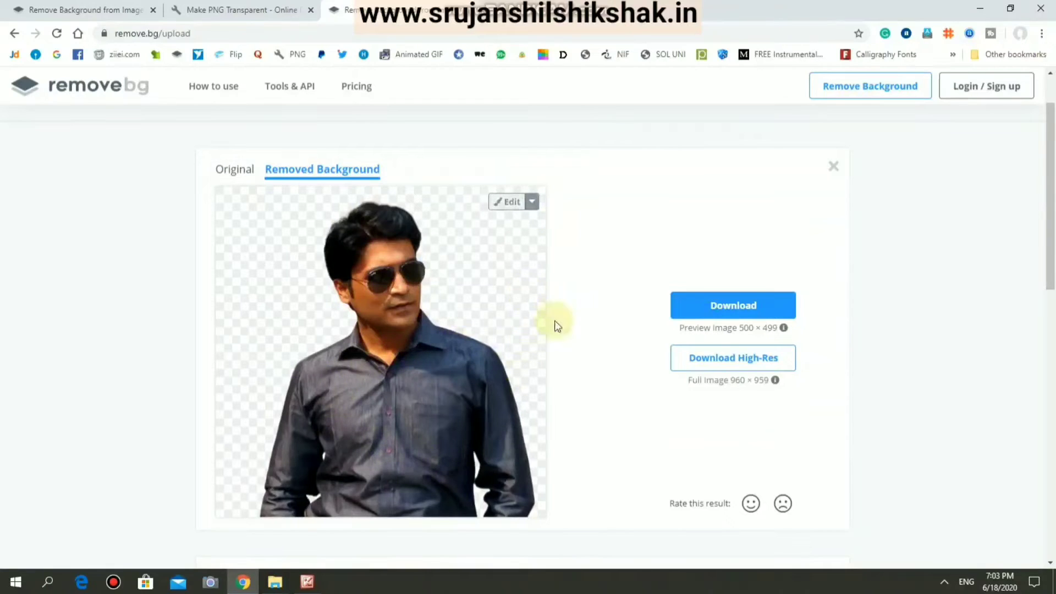
{"action": "scroll", "coordinate": [466, 325], "scroll_direction": "down", "scroll_amount": 2}
{"action": "scroll", "coordinate": [467, 358], "scroll_direction": "up", "scroll_amount": 1}
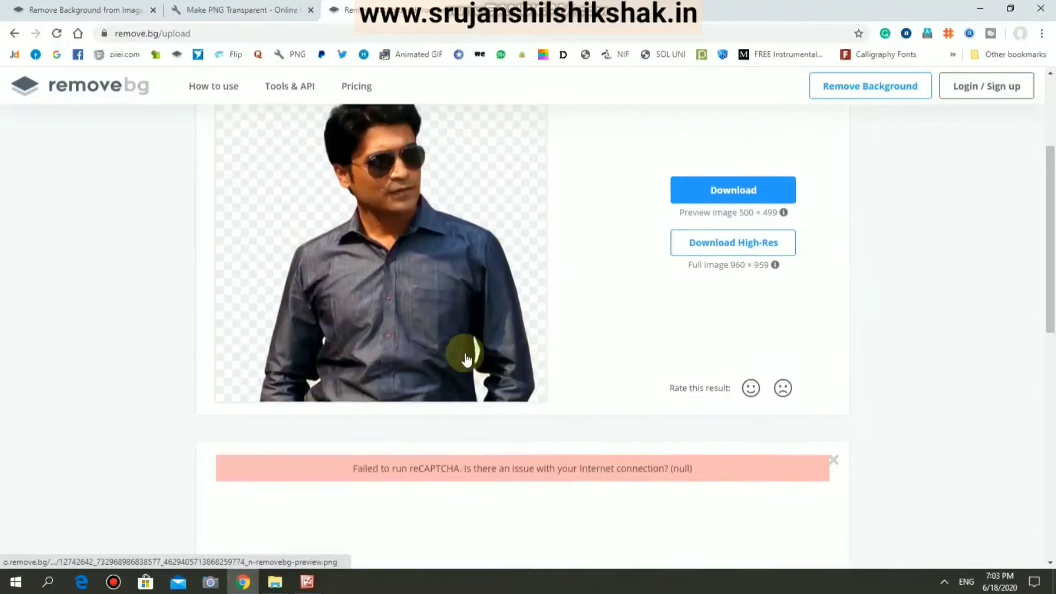
{"action": "scroll", "coordinate": [466, 359], "scroll_direction": "up", "scroll_amount": 3}
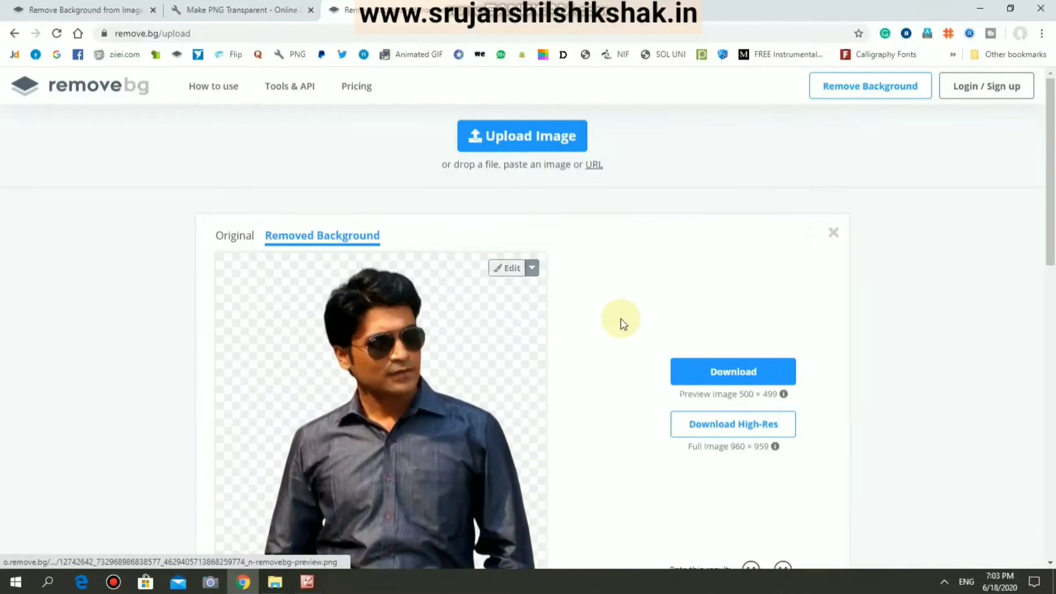
{"action": "left_click", "coordinate": [504, 269]}
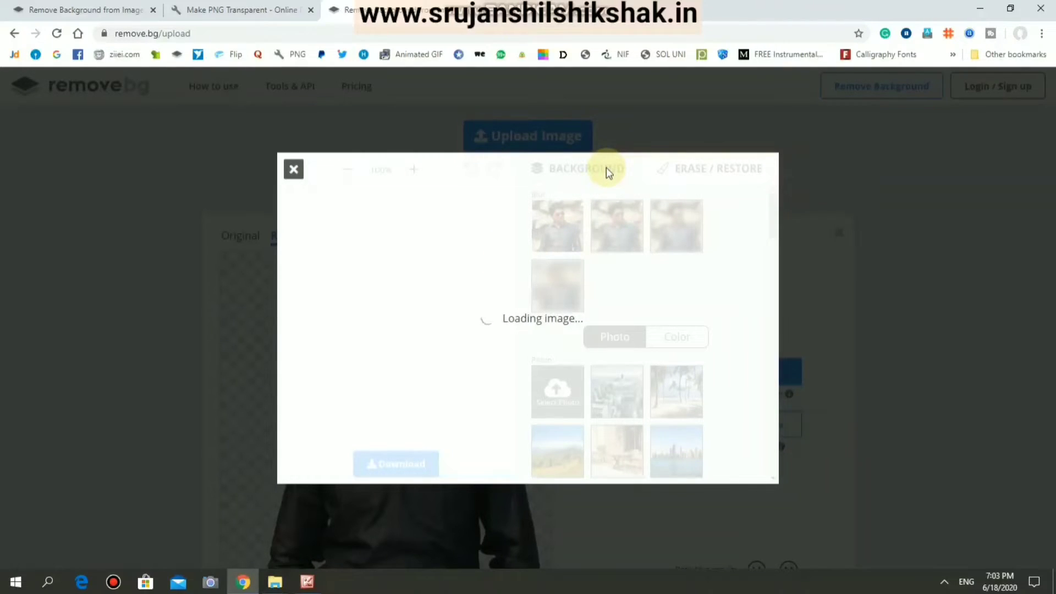
- Browse the Background thumbnails and apply the starry night-sky image behind the portrait
{"action": "scroll", "coordinate": [597, 204], "scroll_direction": "down", "scroll_amount": 3}
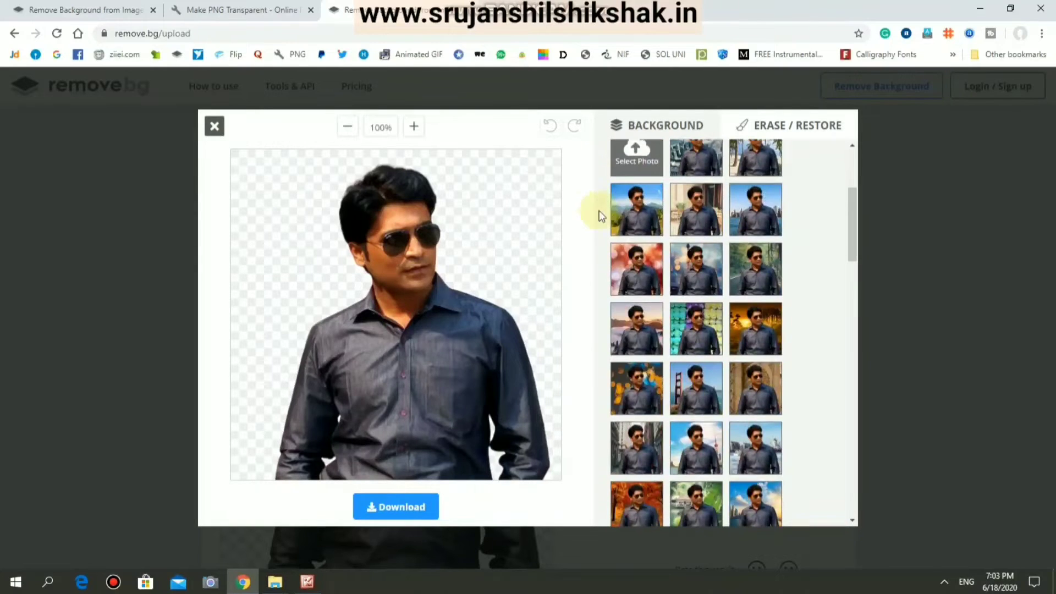
{"action": "scroll", "coordinate": [633, 258], "scroll_direction": "down", "scroll_amount": 3}
{"action": "scroll", "coordinate": [671, 318], "scroll_direction": "down", "scroll_amount": 3}
{"action": "scroll", "coordinate": [672, 326], "scroll_direction": "down", "scroll_amount": 3}
{"action": "scroll", "coordinate": [672, 326], "scroll_direction": "down", "scroll_amount": 2}
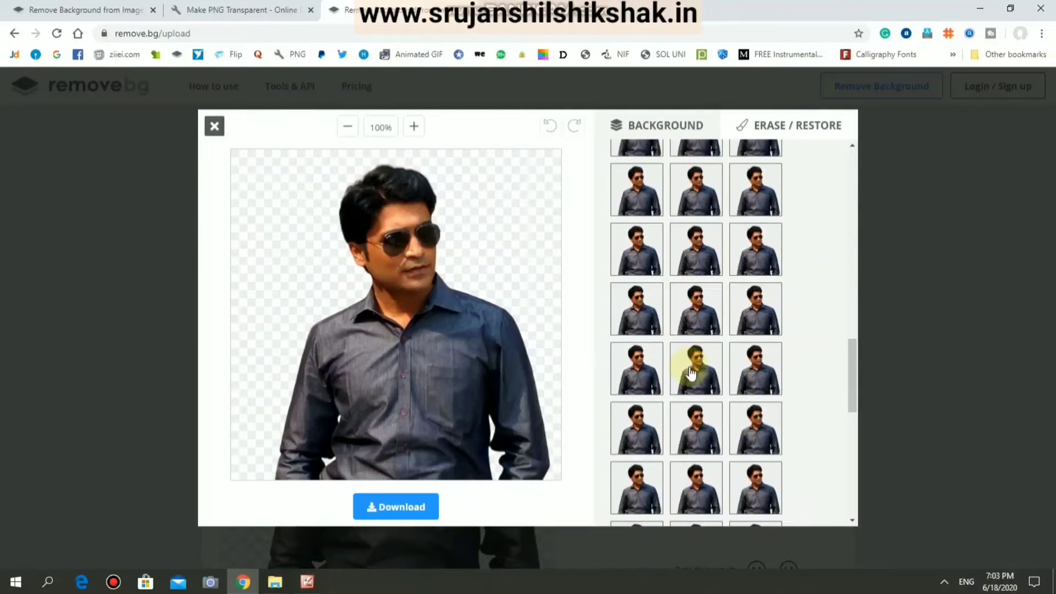
{"action": "scroll", "coordinate": [693, 363], "scroll_direction": "down", "scroll_amount": 2}
{"action": "scroll", "coordinate": [688, 361], "scroll_direction": "down", "scroll_amount": 2}
{"action": "scroll", "coordinate": [708, 415], "scroll_direction": "up", "scroll_amount": 2}
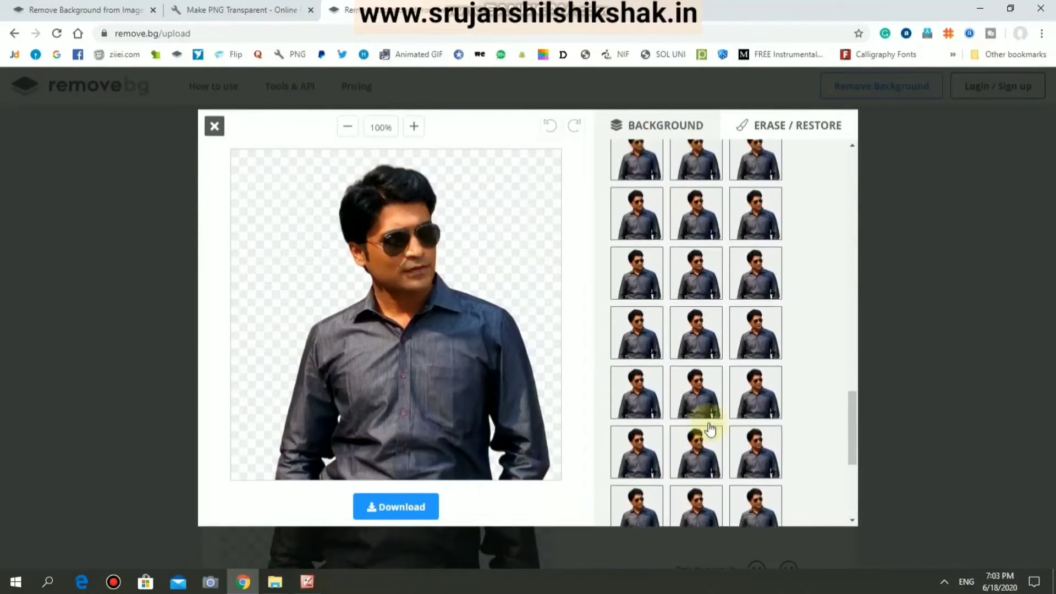
{"action": "scroll", "coordinate": [693, 396], "scroll_direction": "up", "scroll_amount": 2}
{"action": "scroll", "coordinate": [669, 336], "scroll_direction": "up", "scroll_amount": 2}
{"action": "scroll", "coordinate": [656, 294], "scroll_direction": "up", "scroll_amount": 2}
{"action": "scroll", "coordinate": [658, 298], "scroll_direction": "up", "scroll_amount": 1}
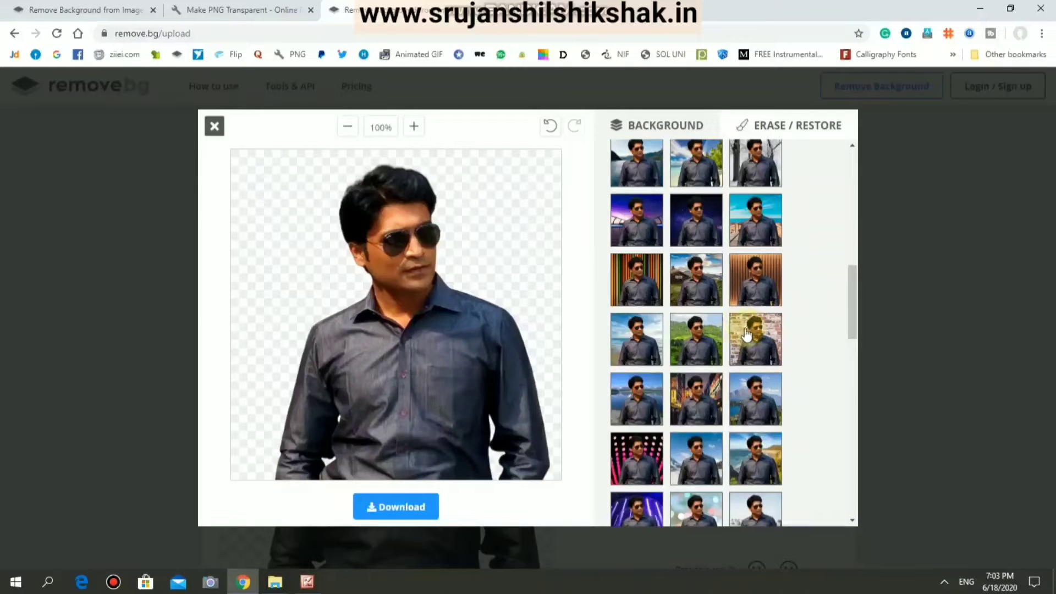
{"action": "scroll", "coordinate": [748, 335], "scroll_direction": "up", "scroll_amount": 3}
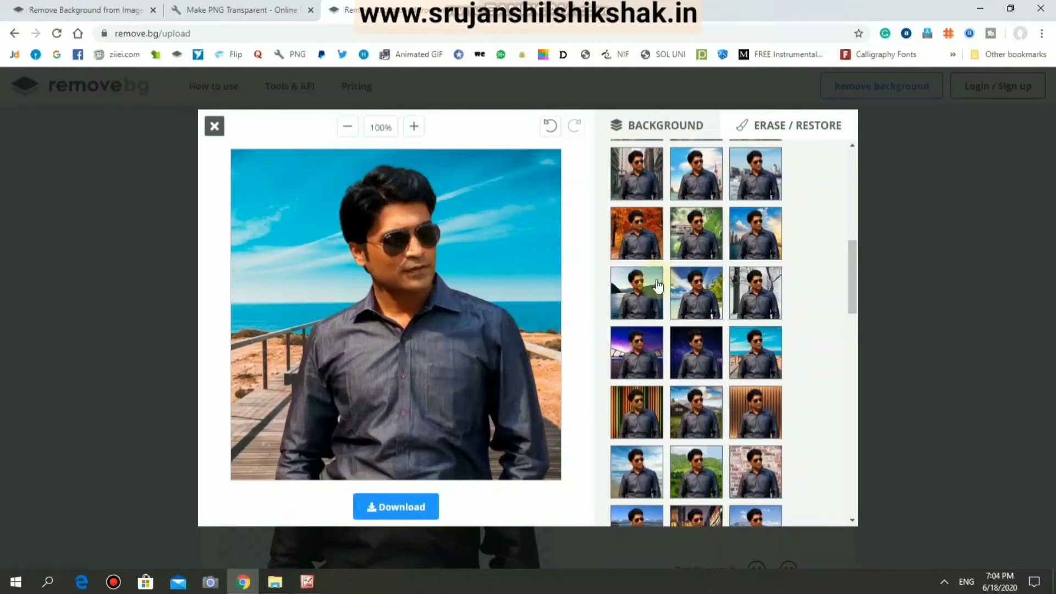
{"action": "left_click", "coordinate": [702, 360]}
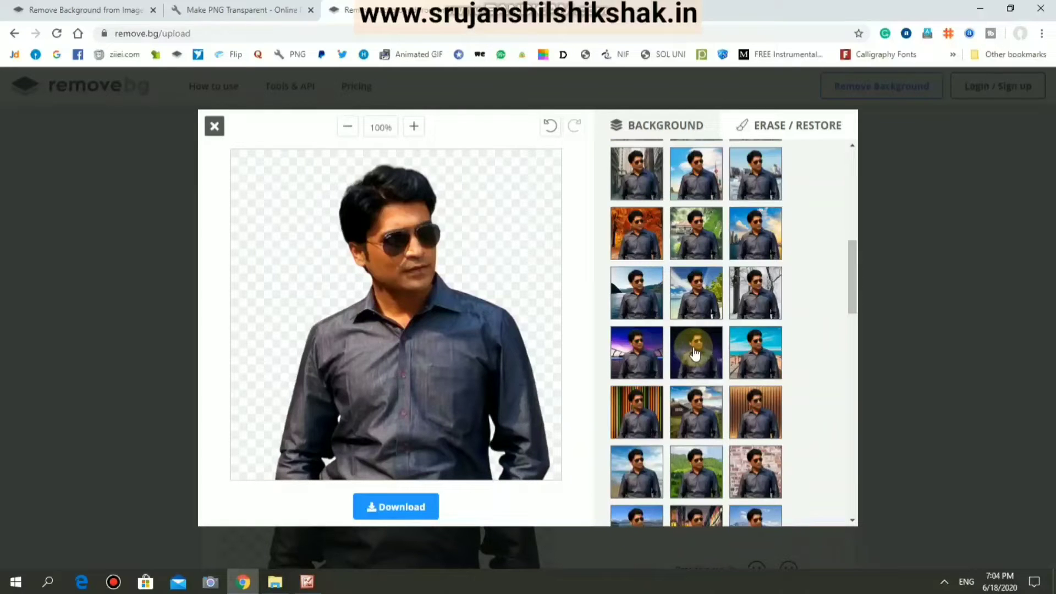
{"action": "left_click", "coordinate": [695, 353]}
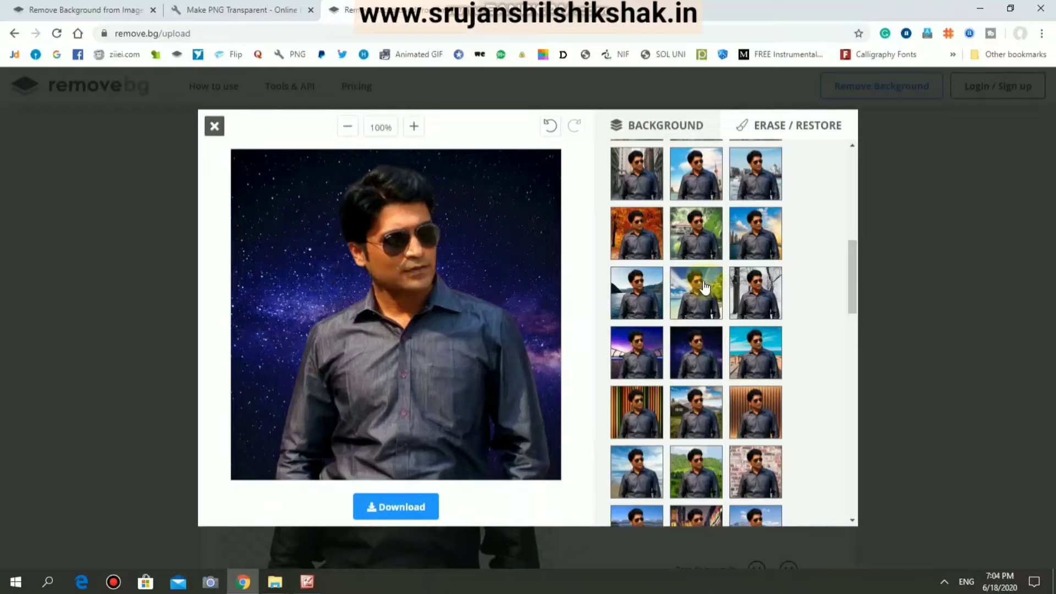
{"action": "scroll", "coordinate": [605, 217], "scroll_direction": "up", "scroll_amount": 3}
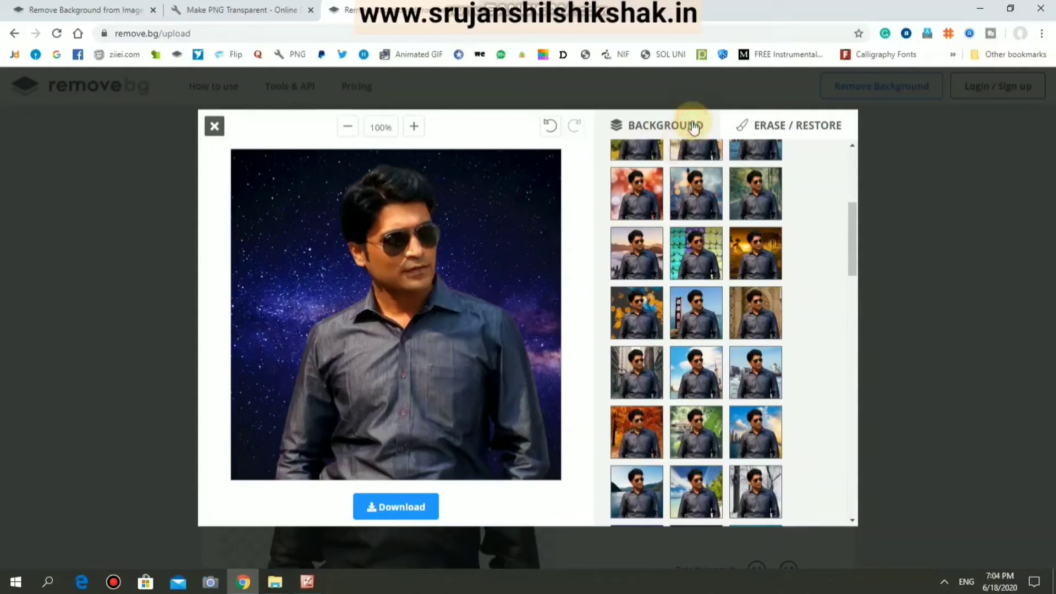
- In Erase/Restore, resize the restore brush and paint rock back along the right and left edges
{"action": "left_click", "coordinate": [785, 131]}
{"action": "left_click", "coordinate": [755, 171]}
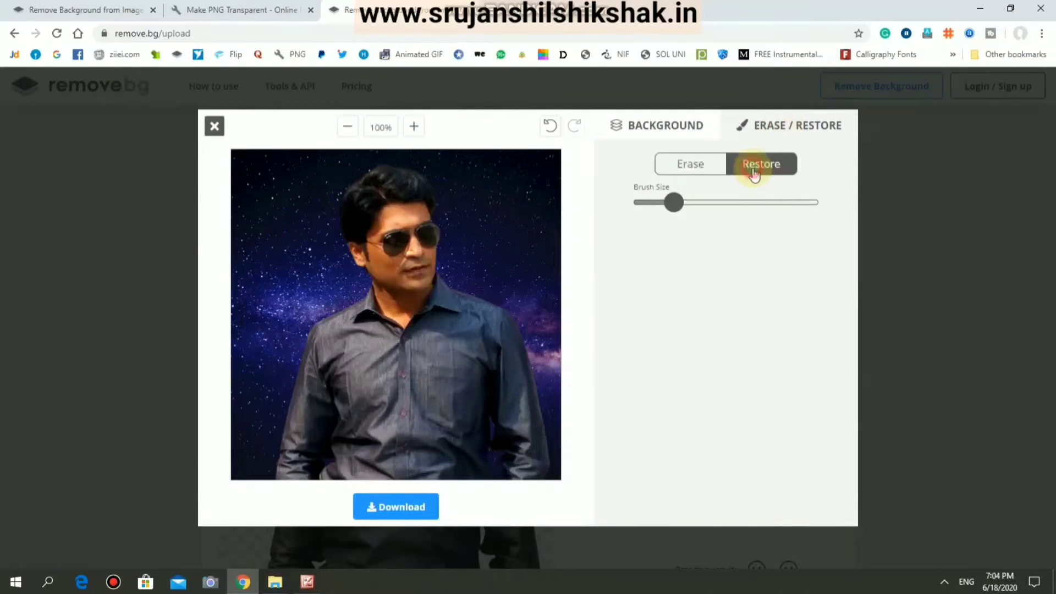
{"action": "left_click", "coordinate": [701, 171]}
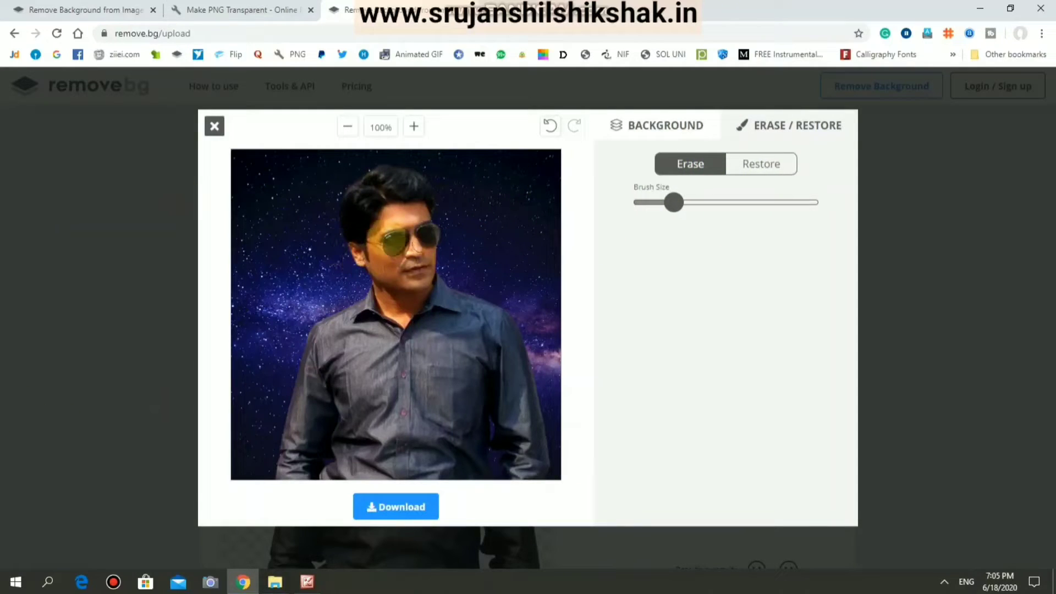
{"action": "left_click", "coordinate": [743, 204]}
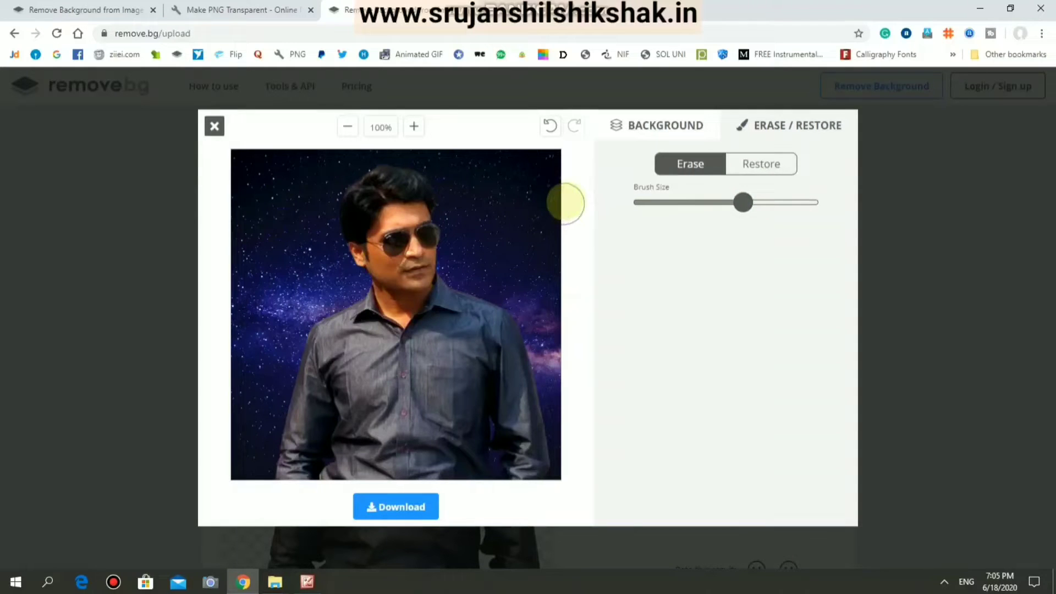
{"action": "left_click", "coordinate": [703, 169]}
{"action": "left_click", "coordinate": [707, 203]}
{"action": "mouse_move", "coordinate": [573, 223]}
{"action": "left_mouse_down"}
{"action": "mouse_move", "coordinate": [517, 278]}
{"action": "mouse_move", "coordinate": [495, 244]}
{"action": "mouse_move", "coordinate": [545, 286]}
{"action": "mouse_move", "coordinate": [491, 209]}
{"action": "mouse_move", "coordinate": [473, 248]}
{"action": "mouse_move", "coordinate": [455, 172]}
{"action": "mouse_move", "coordinate": [399, 140]}
{"action": "mouse_move", "coordinate": [319, 141]}
{"action": "mouse_move", "coordinate": [280, 190]}
{"action": "mouse_move", "coordinate": [286, 251]}
{"action": "mouse_move", "coordinate": [295, 147]}
{"action": "mouse_move", "coordinate": [248, 153]}
{"action": "mouse_move", "coordinate": [239, 230]}
{"action": "mouse_move", "coordinate": [279, 147]}
{"action": "mouse_move", "coordinate": [248, 146]}
{"action": "mouse_move", "coordinate": [236, 207]}
{"action": "mouse_move", "coordinate": [263, 230]}
{"action": "mouse_move", "coordinate": [236, 258]}
{"action": "mouse_move", "coordinate": [242, 275]}
{"action": "mouse_move", "coordinate": [286, 264]}
{"action": "mouse_move", "coordinate": [271, 283]}
{"action": "left_mouse_up"}
{"action": "mouse_move", "coordinate": [242, 330]}
{"action": "left_mouse_down"}
{"action": "mouse_move", "coordinate": [244, 457]}
{"action": "mouse_move", "coordinate": [275, 308]}
{"action": "mouse_move", "coordinate": [300, 275]}
{"action": "left_mouse_up"}
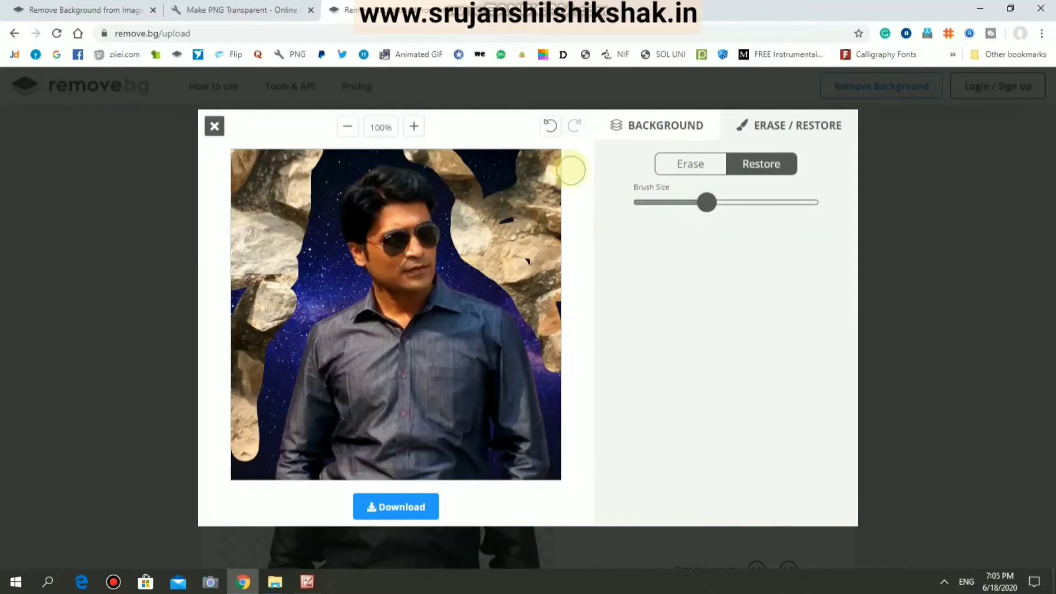
- Undo all the restored rock strokes and close the editor
{"action": "left_click", "coordinate": [550, 127]}
{"action": "left_click", "coordinate": [550, 128]}
{"action": "left_click", "coordinate": [551, 127]}
{"action": "left_click", "coordinate": [550, 127]}
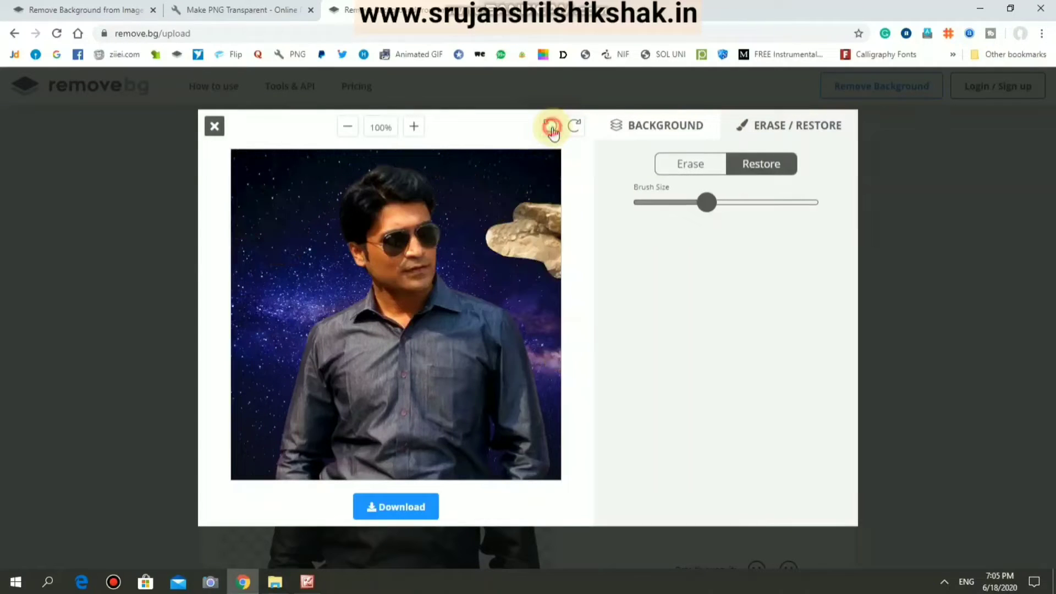
{"action": "left_click", "coordinate": [551, 128]}
{"action": "left_click", "coordinate": [551, 128]}
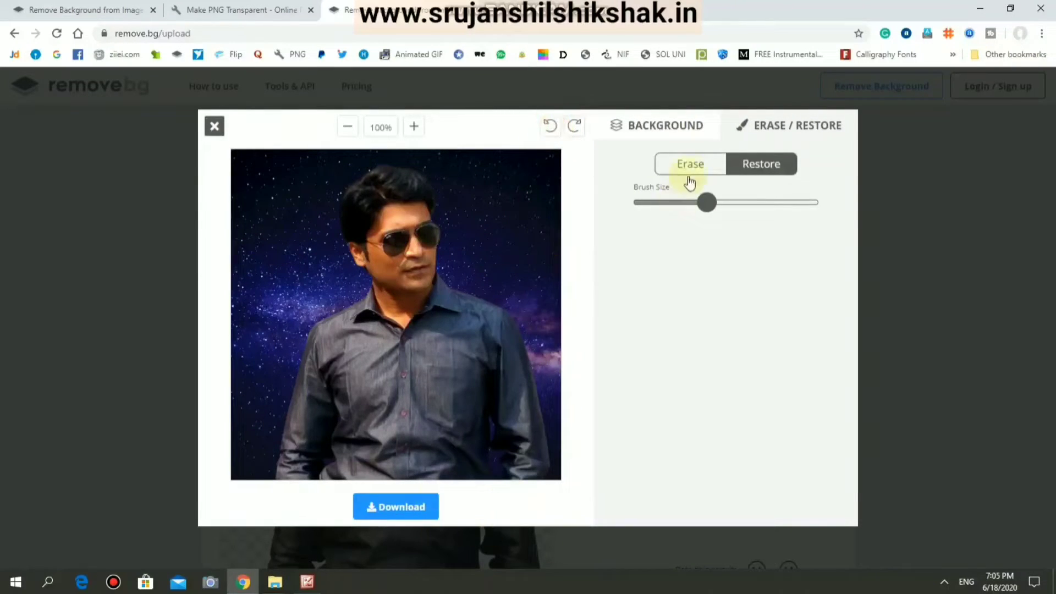
{"action": "left_click", "coordinate": [215, 127]}
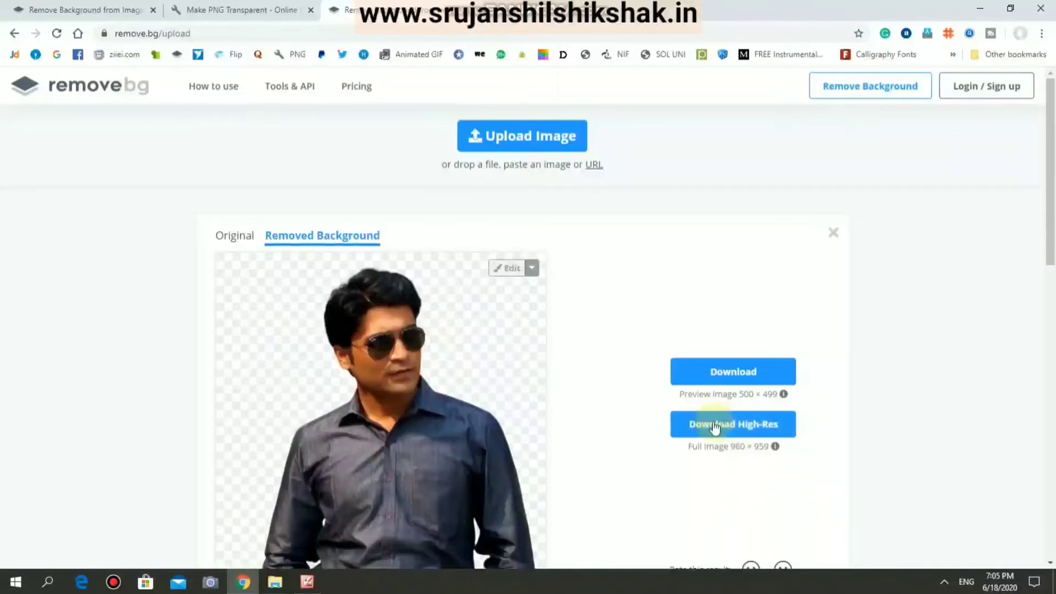
{"action": "left_click", "coordinate": [767, 433]}
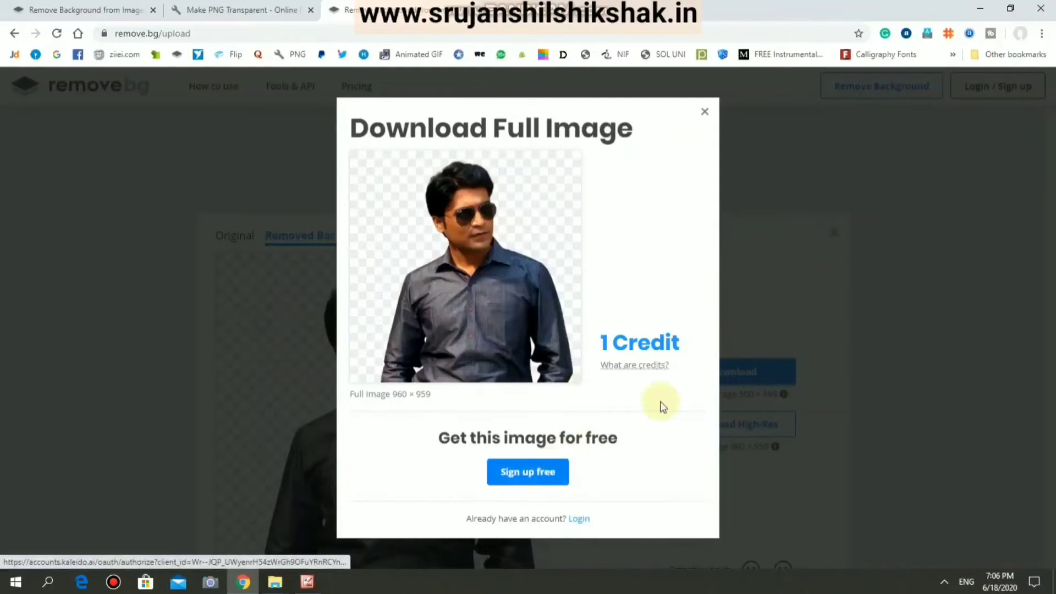
{"action": "left_click", "coordinate": [705, 111]}
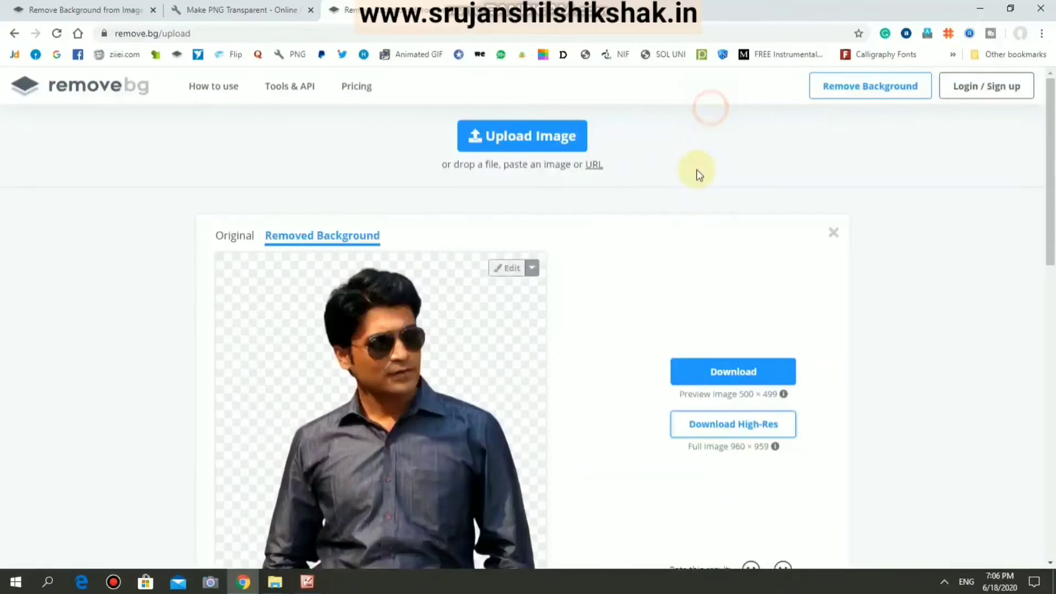
{"action": "scroll", "coordinate": [605, 330], "scroll_direction": "down", "scroll_amount": 1}
{"action": "scroll", "coordinate": [500, 308], "scroll_direction": "down", "scroll_amount": 3}
{"action": "scroll", "coordinate": [508, 330], "scroll_direction": "up", "scroll_amount": 4}
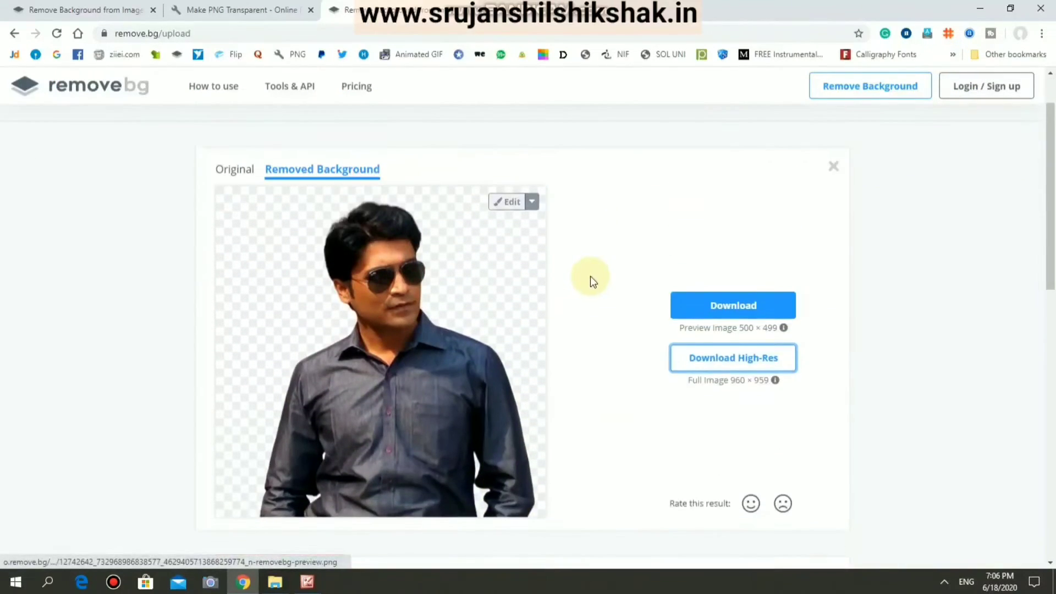
{"action": "scroll", "coordinate": [590, 278], "scroll_direction": "up", "scroll_amount": 1}
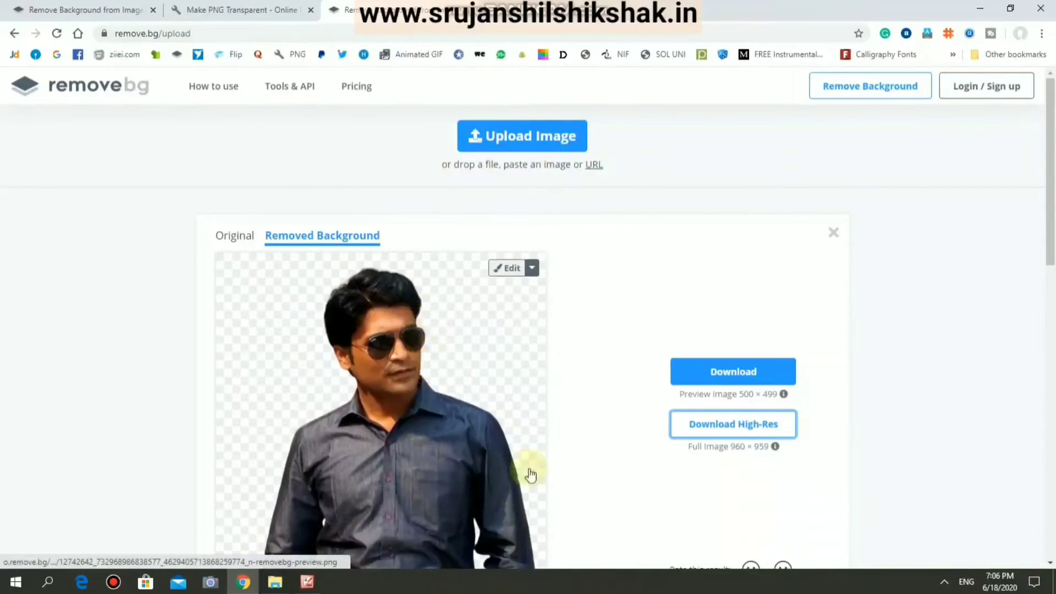
{"action": "scroll", "coordinate": [523, 391], "scroll_direction": "down", "scroll_amount": 5}
{"action": "scroll", "coordinate": [721, 181], "scroll_direction": "up", "scroll_amount": 1}
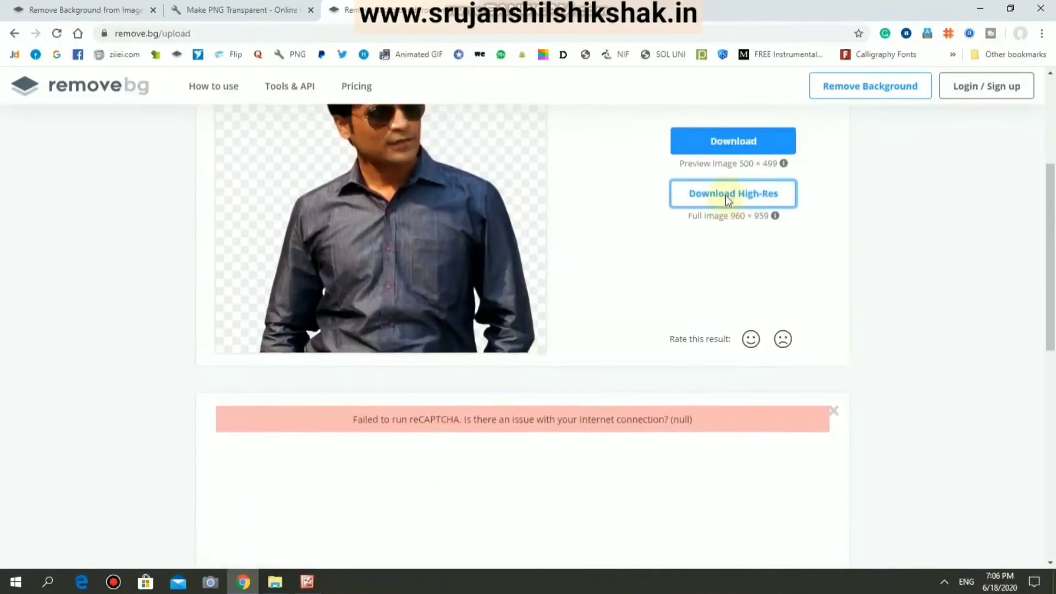
{"action": "scroll", "coordinate": [726, 203], "scroll_direction": "up", "scroll_amount": 2}
- Download the preview cut-out PNG into E:\11. Remove Photo background, replacing the existing file
{"action": "left_click", "coordinate": [733, 241]}
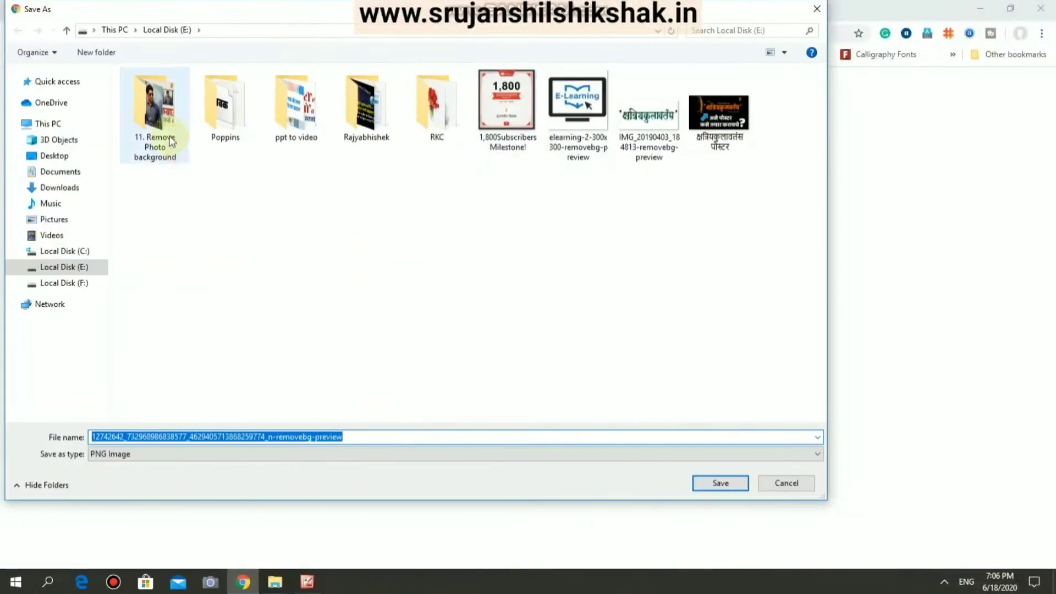
{"action": "left_click", "coordinate": [172, 142]}
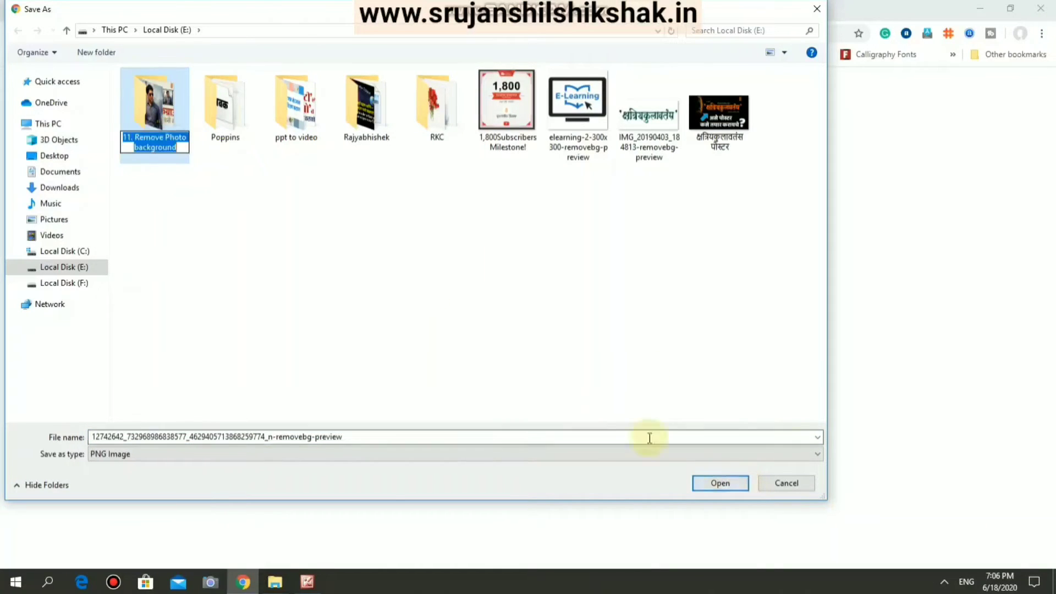
{"action": "left_click", "coordinate": [710, 490]}
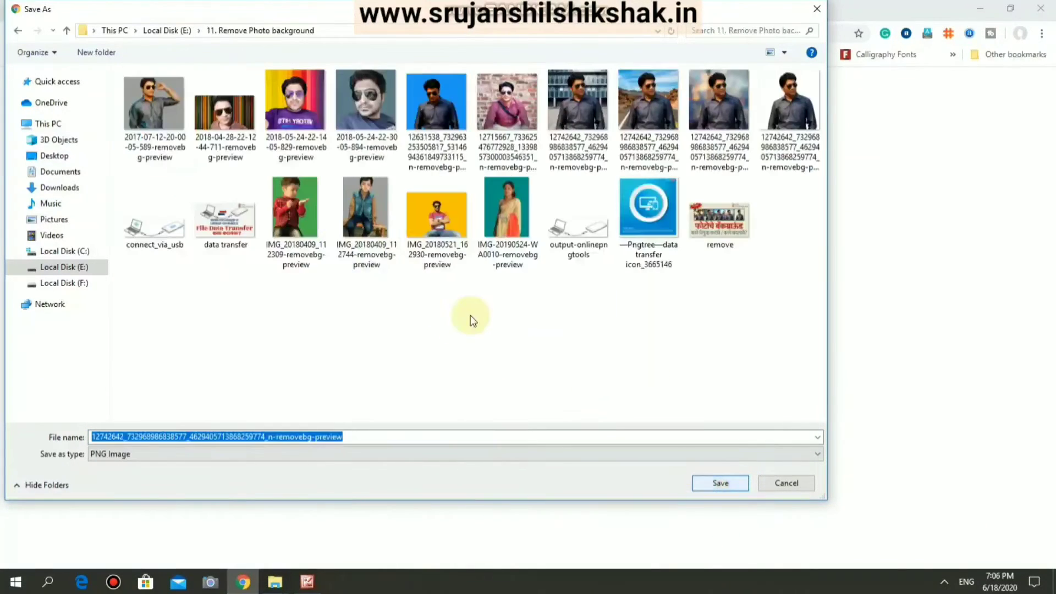
{"action": "left_click", "coordinate": [733, 479]}
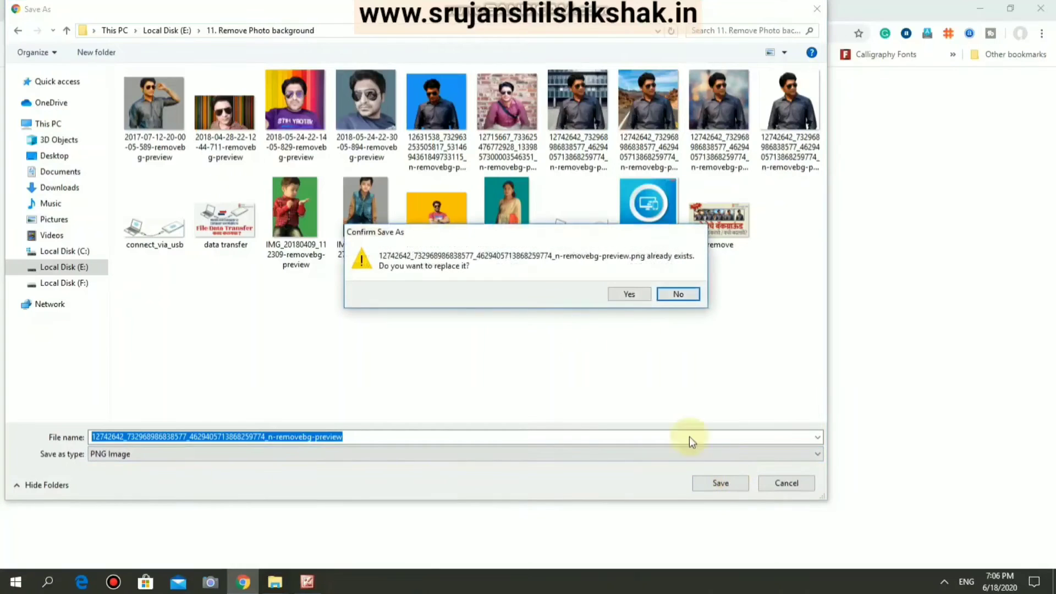
{"action": "left_click", "coordinate": [614, 292]}
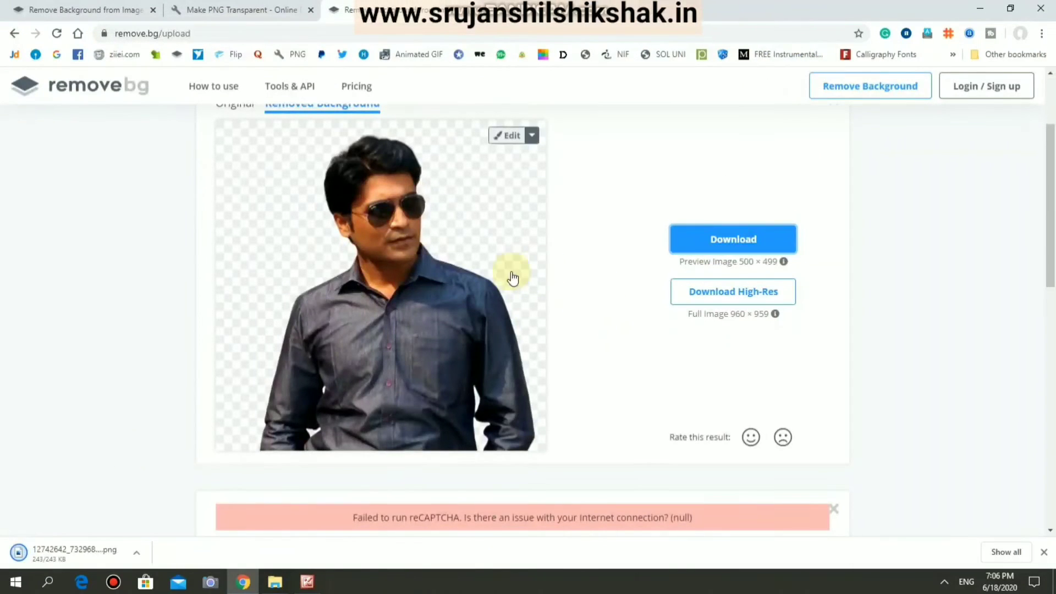
- Show the downloaded PNG in its folder and open it
{"action": "left_click", "coordinate": [137, 554]}
{"action": "left_click", "coordinate": [136, 553]}
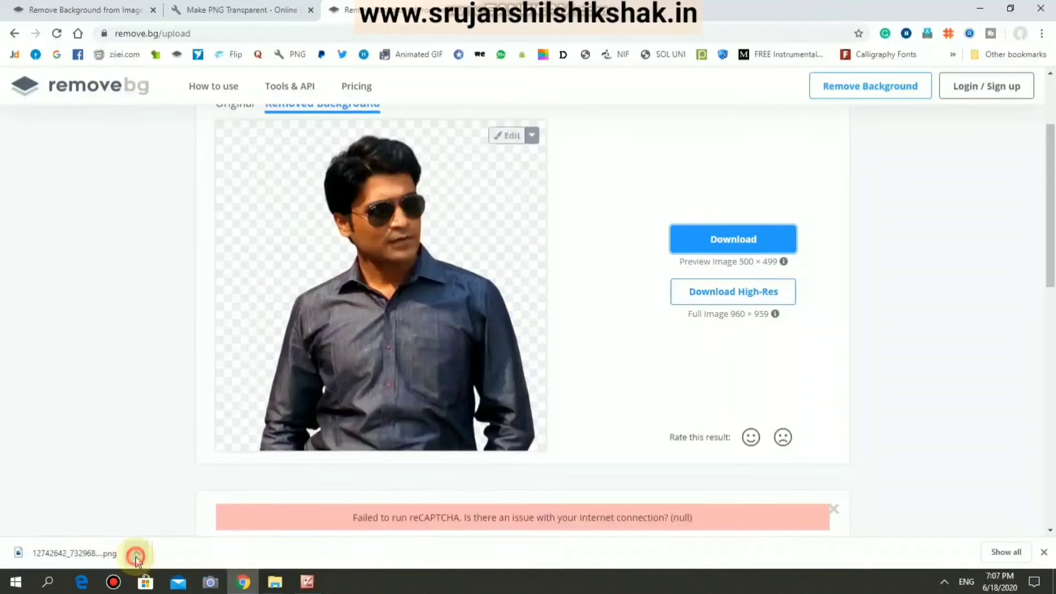
{"action": "left_click", "coordinate": [136, 555]}
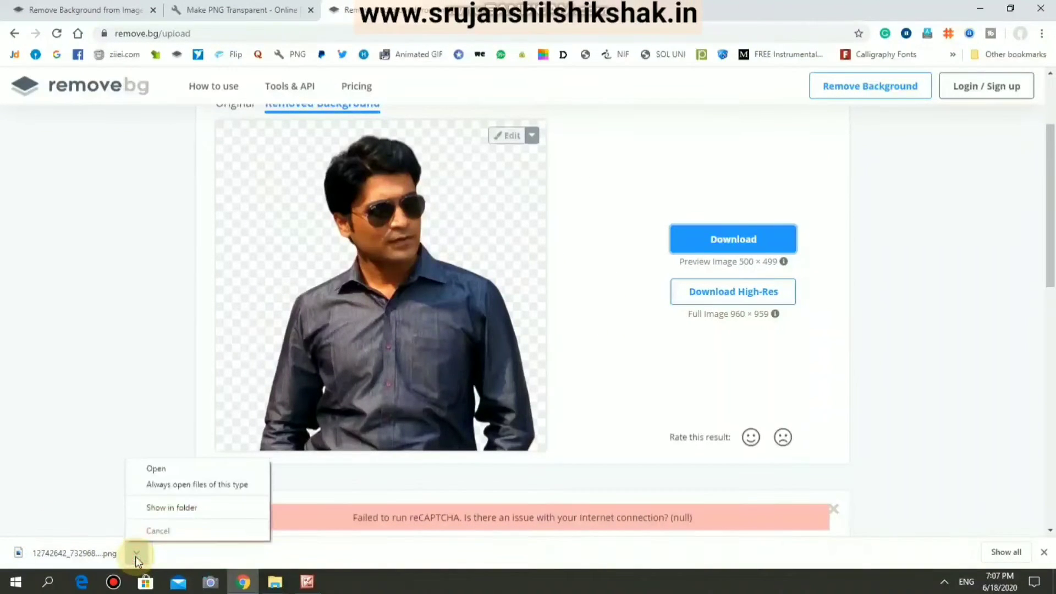
{"action": "left_click", "coordinate": [180, 511]}
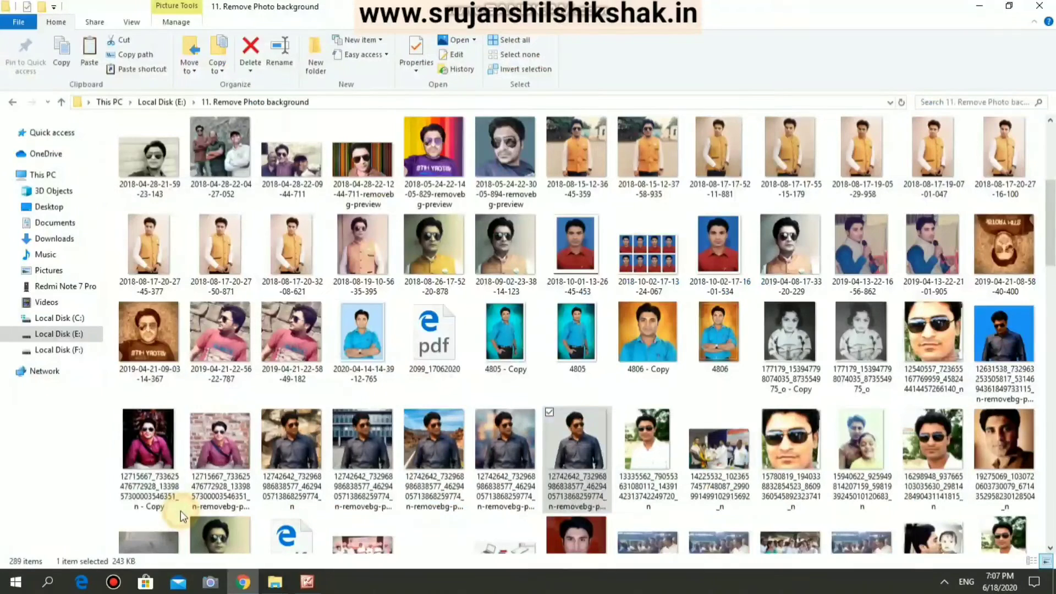
{"action": "left_click", "coordinate": [577, 451]}
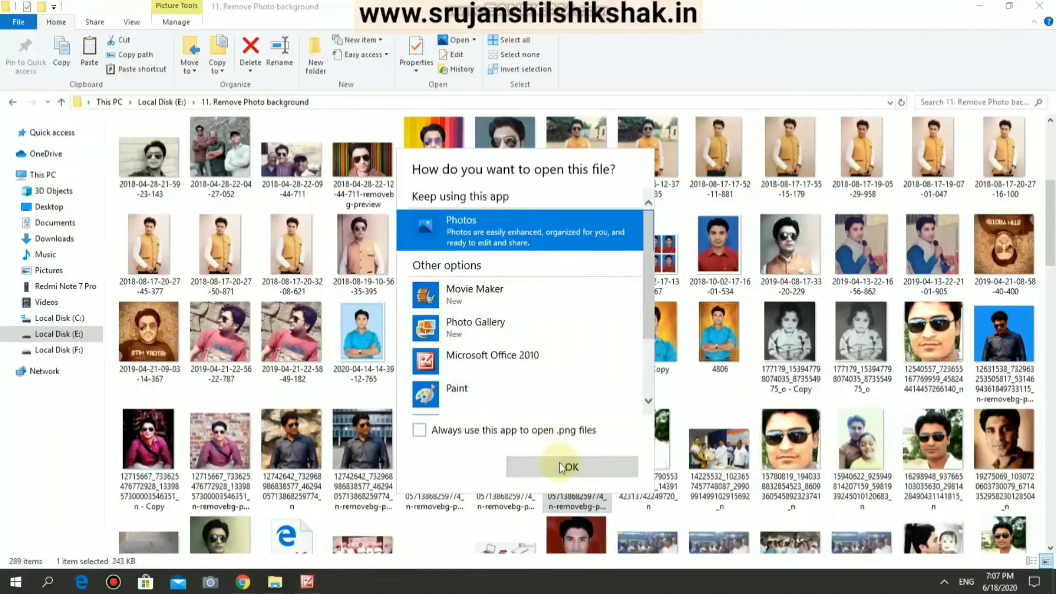
- Open the 500 × 499 cut-out PNG in Microsoft Office 2010, then minimise the viewer
{"action": "left_click", "coordinate": [506, 355]}
{"action": "left_click", "coordinate": [572, 467]}
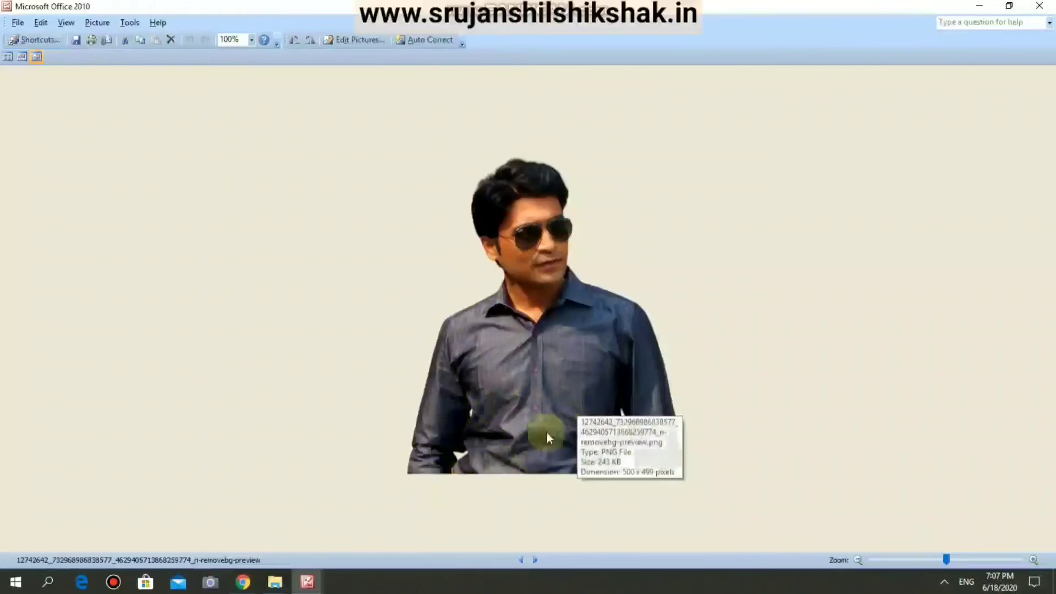
{"action": "left_click", "coordinate": [981, 7]}
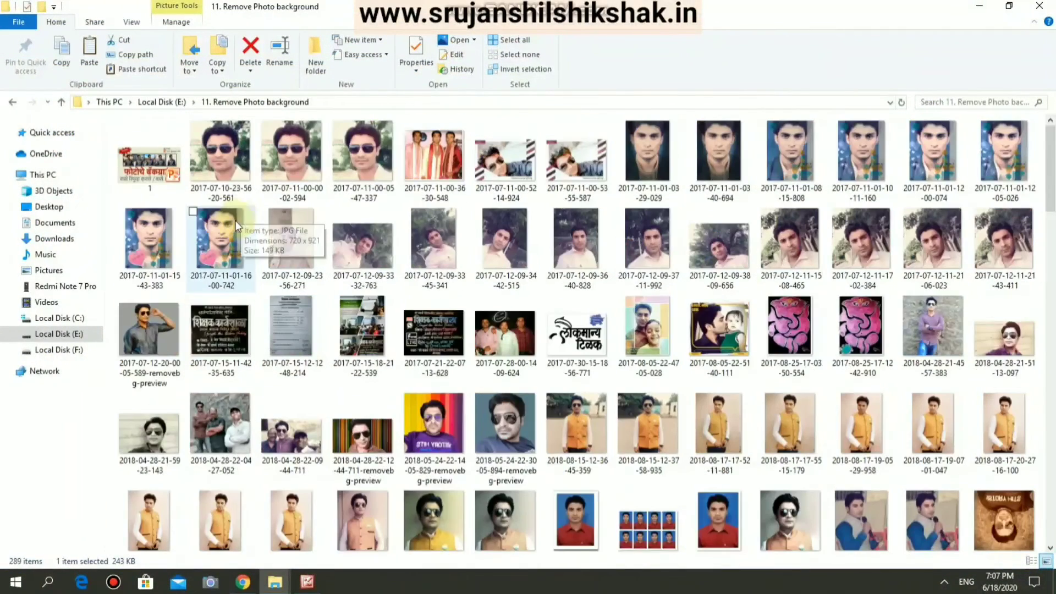
- Open presentation 1 in PowerPoint, dismiss the activation prompt, and add a blank second slide
{"action": "double_click", "coordinate": [143, 165]}
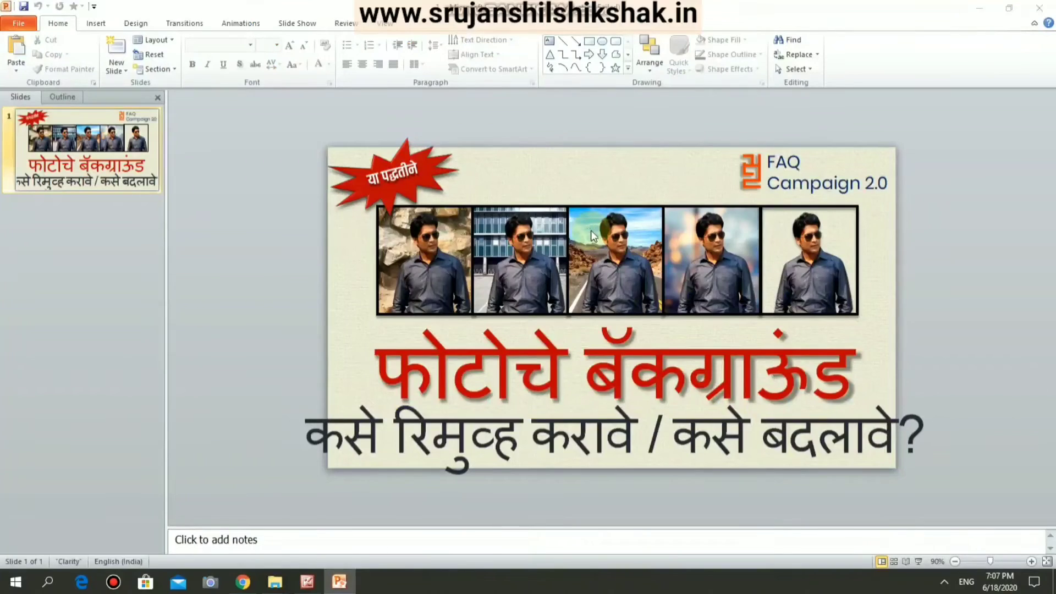
{"action": "left_click", "coordinate": [681, 149]}
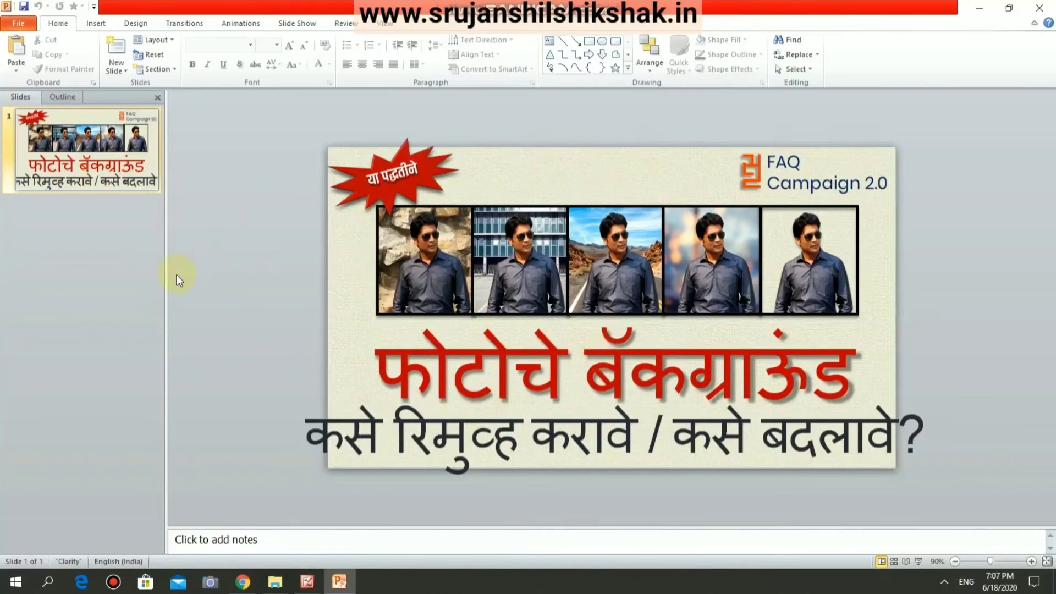
{"action": "left_click", "coordinate": [122, 70]}
{"action": "left_click", "coordinate": [36, 268]}
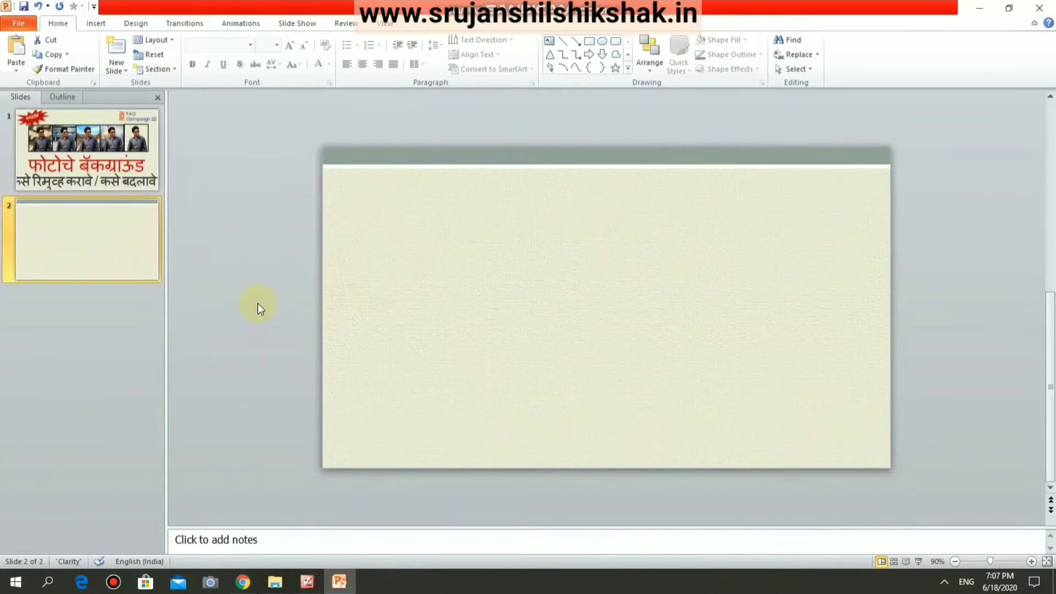
- Insert the removebg preview portrait on slide 2, shrink it to about 3.93 inches, and place it lower left
{"action": "left_click", "coordinate": [93, 23]}
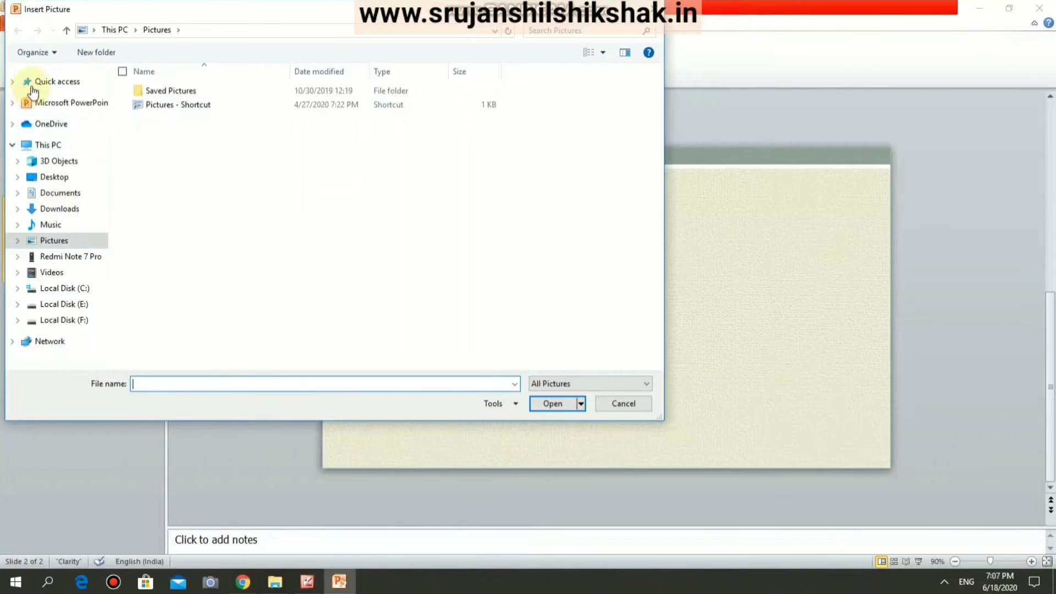
{"action": "left_click", "coordinate": [32, 86]}
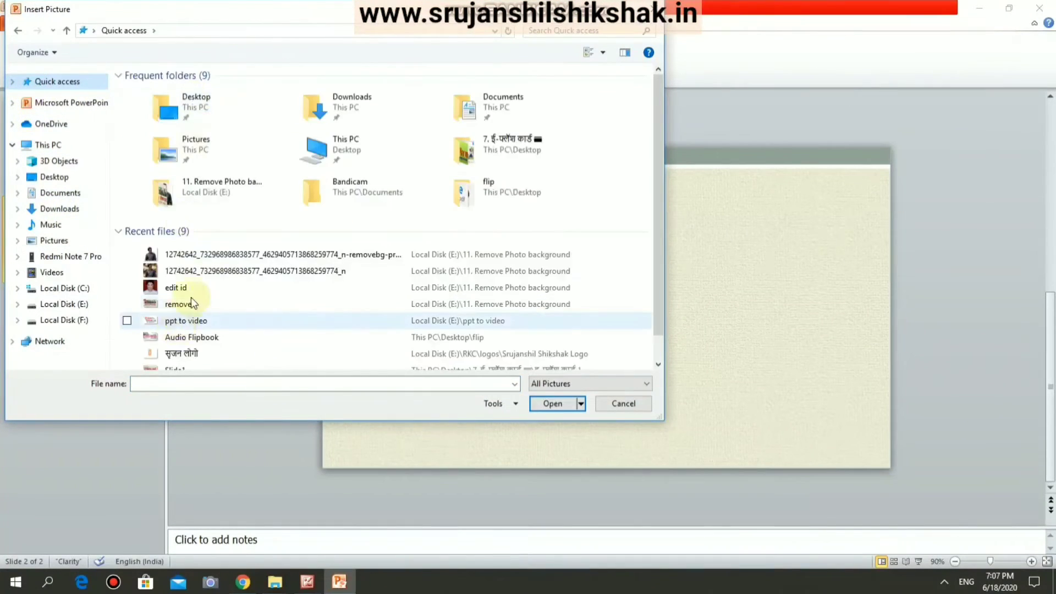
{"action": "double_click", "coordinate": [209, 254]}
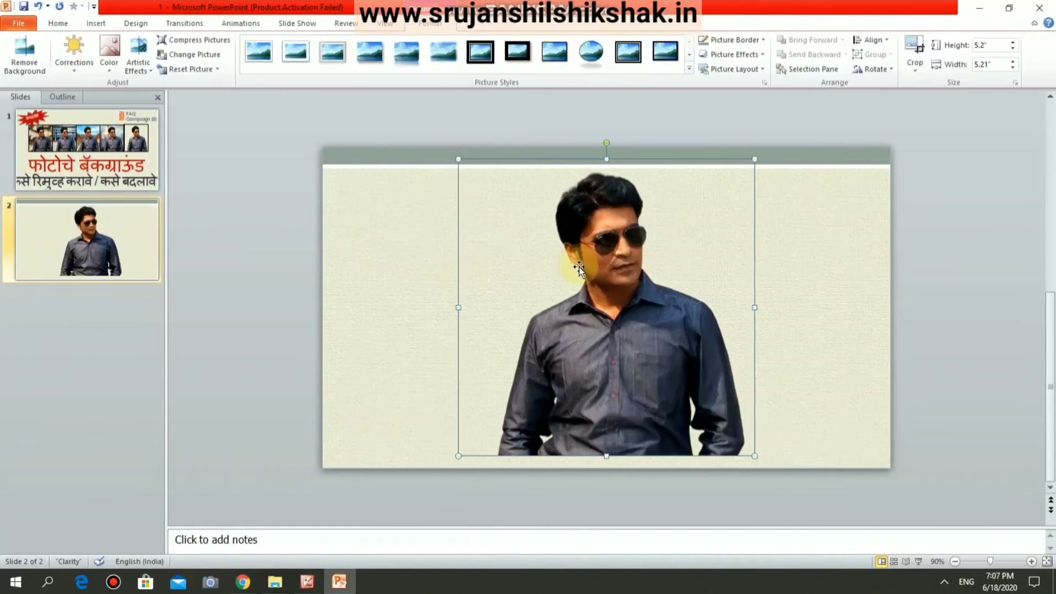
{"action": "left_click_drag", "start_coordinate": [755, 159], "coordinate": [683, 231]}
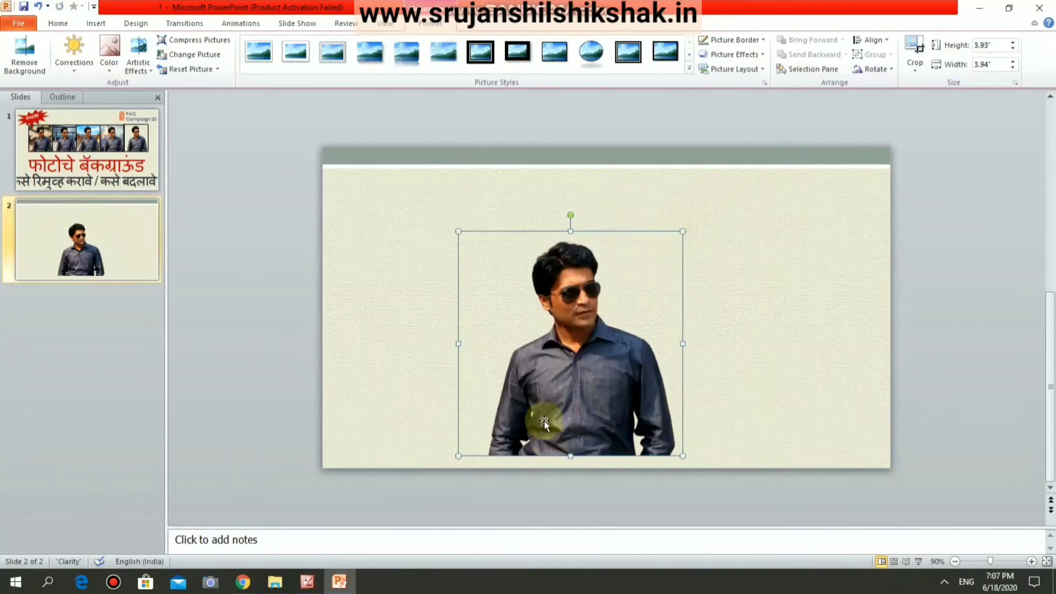
{"action": "mouse_move", "coordinate": [544, 421]}
{"action": "left_mouse_down"}
{"action": "mouse_move", "coordinate": [422, 398]}
{"action": "mouse_move", "coordinate": [452, 415]}
{"action": "left_mouse_up"}
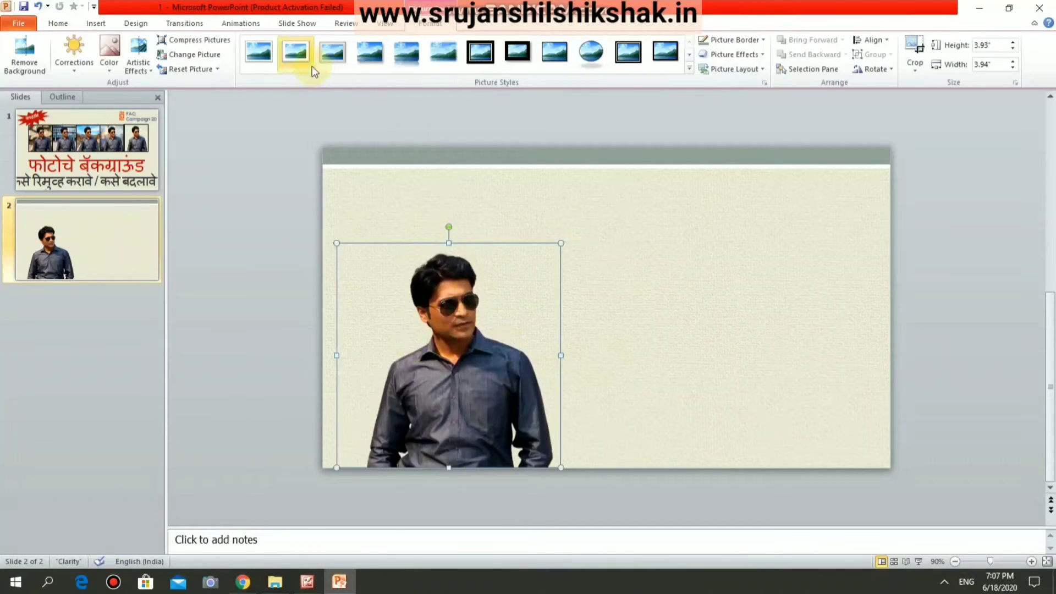
- Give the portrait a reddish glow, enlarge it to about 5.32 inches, and shift it right
{"action": "left_click", "coordinate": [752, 54]}
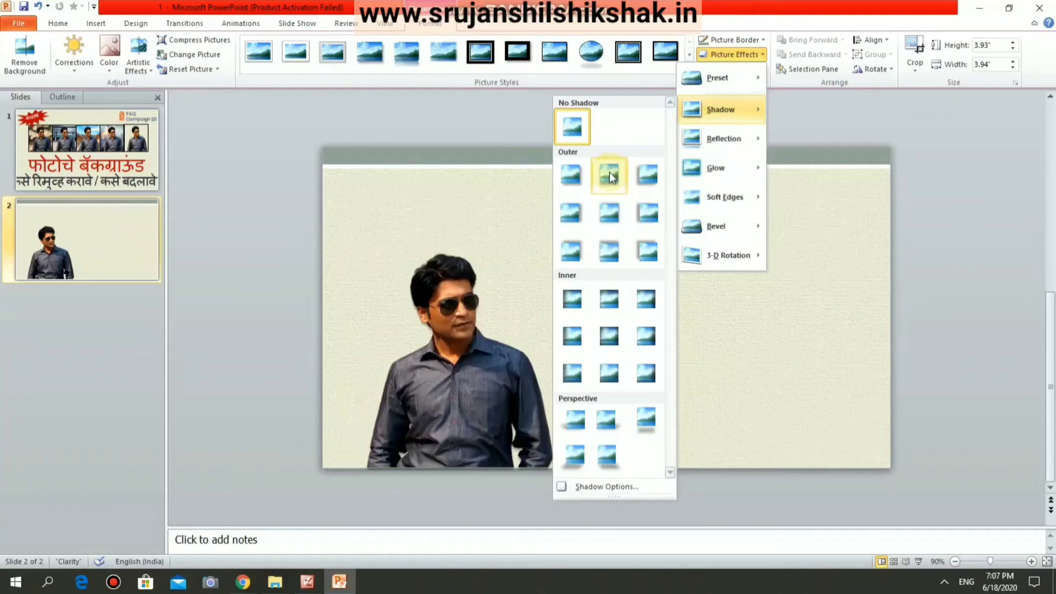
{"action": "mouse_move", "coordinate": [716, 167]}
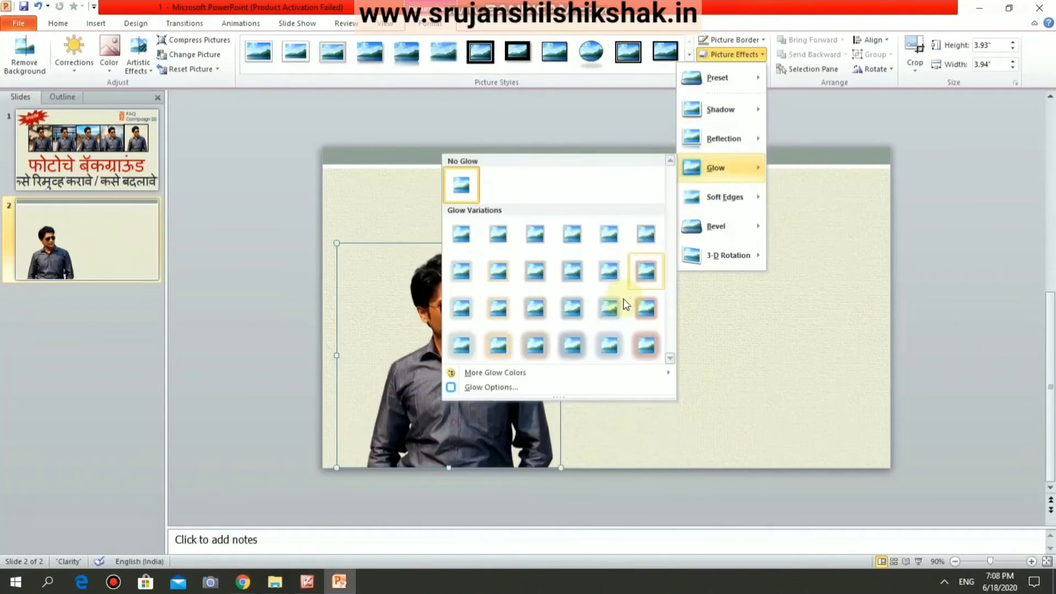
{"action": "left_click", "coordinate": [611, 306]}
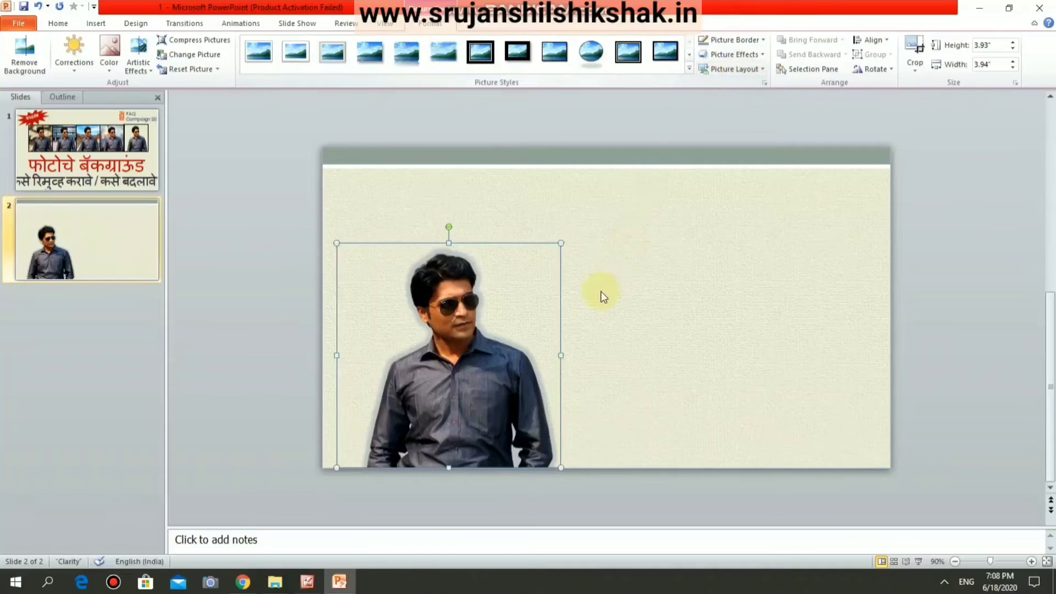
{"action": "left_click", "coordinate": [734, 54]}
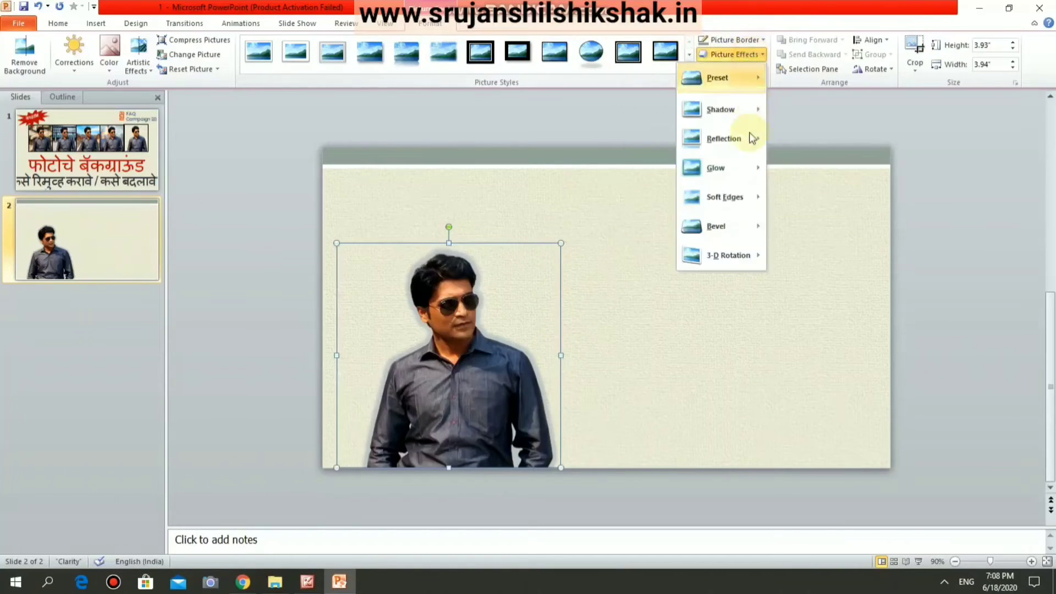
{"action": "mouse_move", "coordinate": [715, 167]}
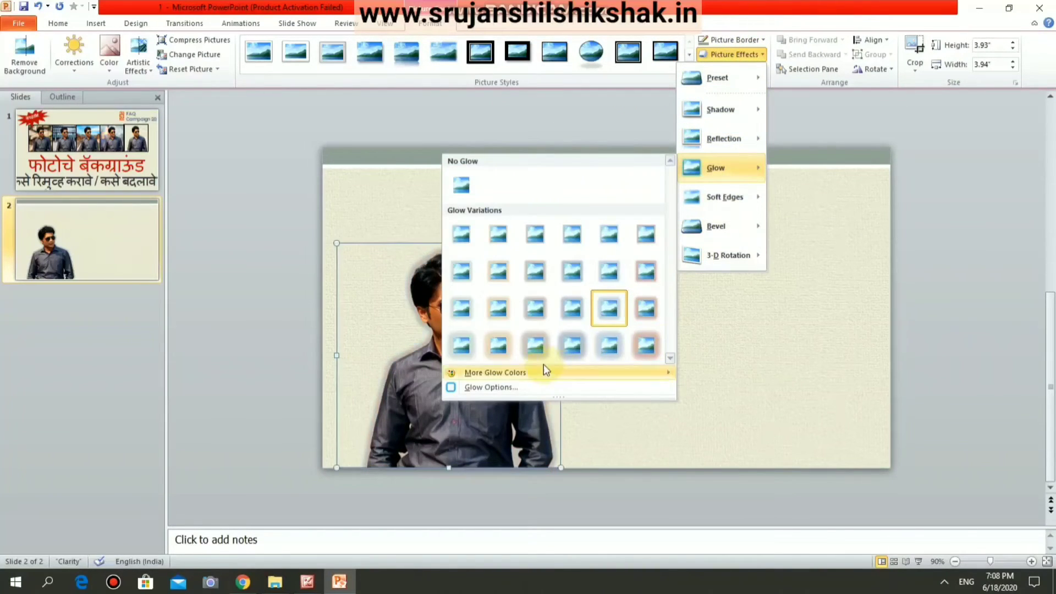
{"action": "left_click", "coordinate": [646, 349]}
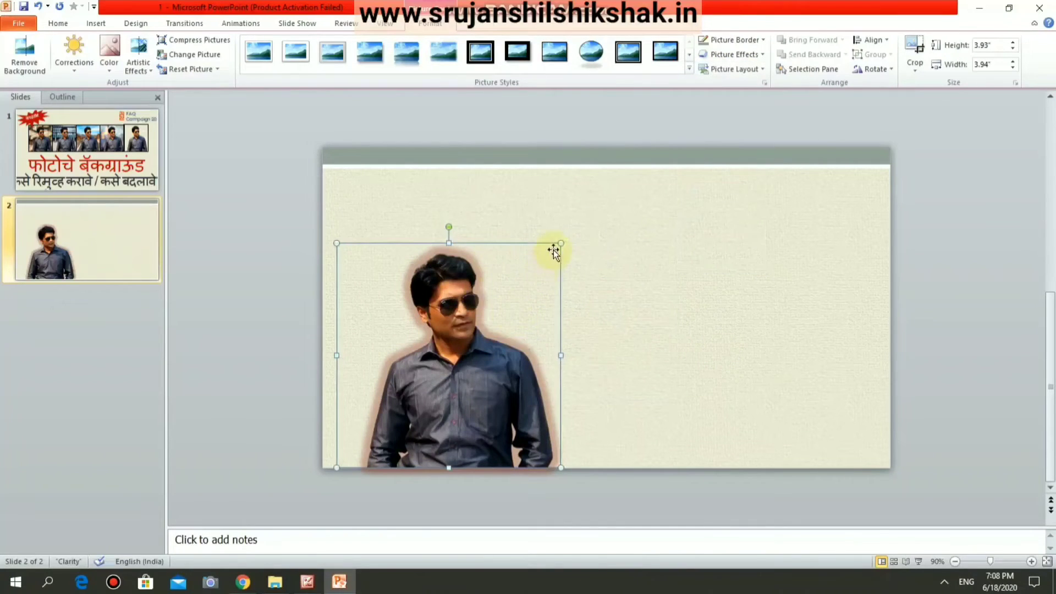
{"action": "left_click_drag", "start_coordinate": [561, 242], "coordinate": [638, 187]}
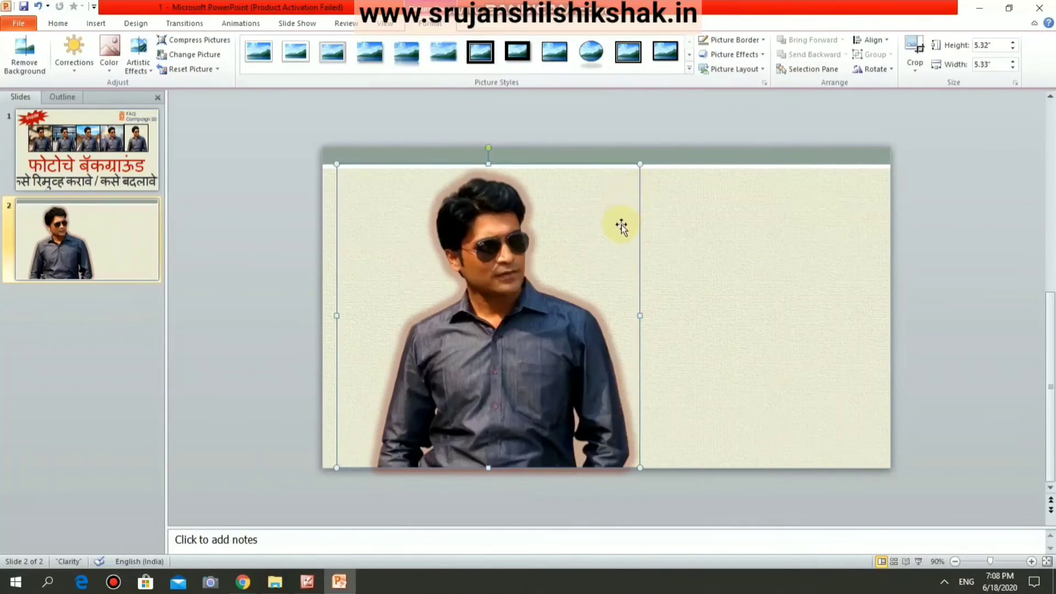
{"action": "left_click_drag", "start_coordinate": [566, 250], "coordinate": [605, 255]}
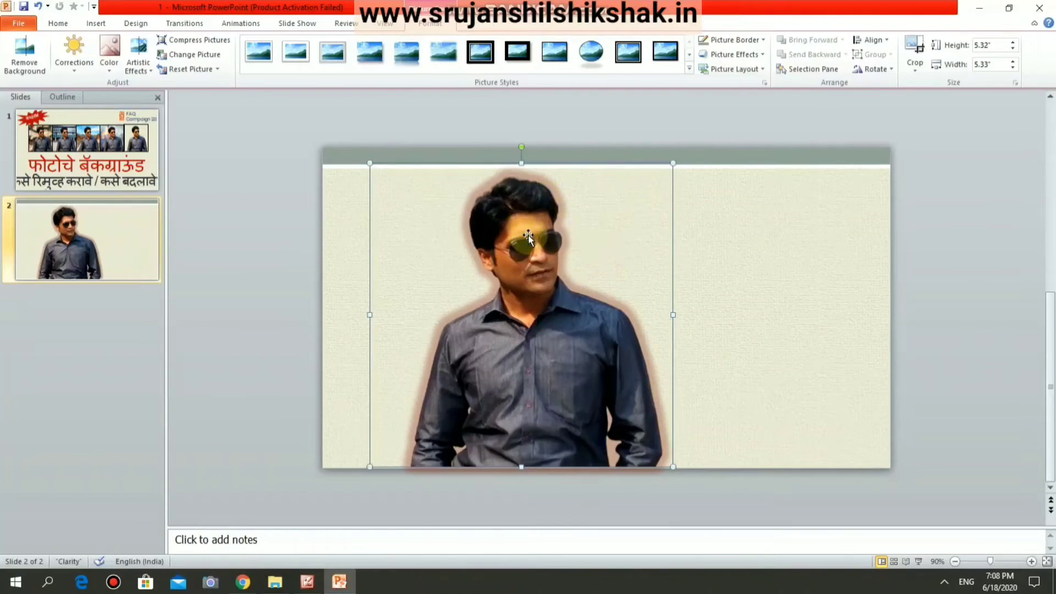
{"action": "left_click", "coordinate": [111, 68]}
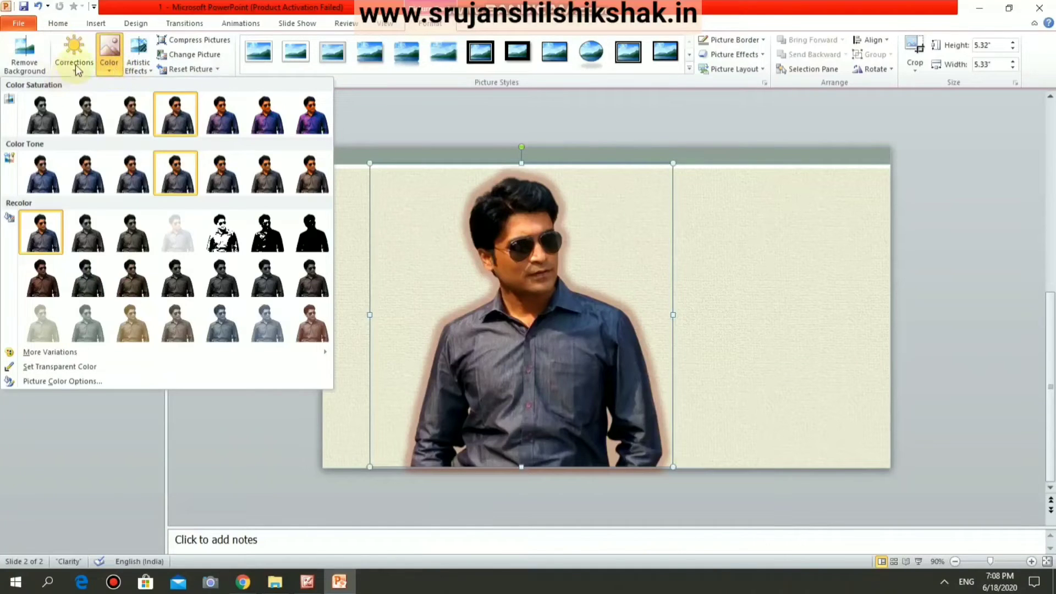
{"action": "left_click", "coordinate": [85, 73]}
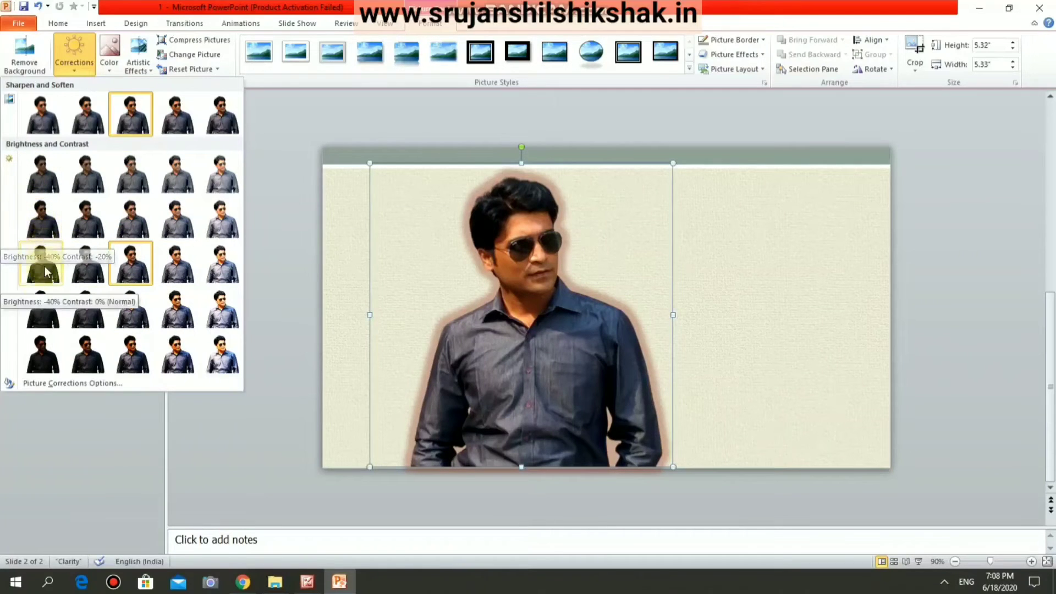
{"action": "left_click", "coordinate": [110, 65]}
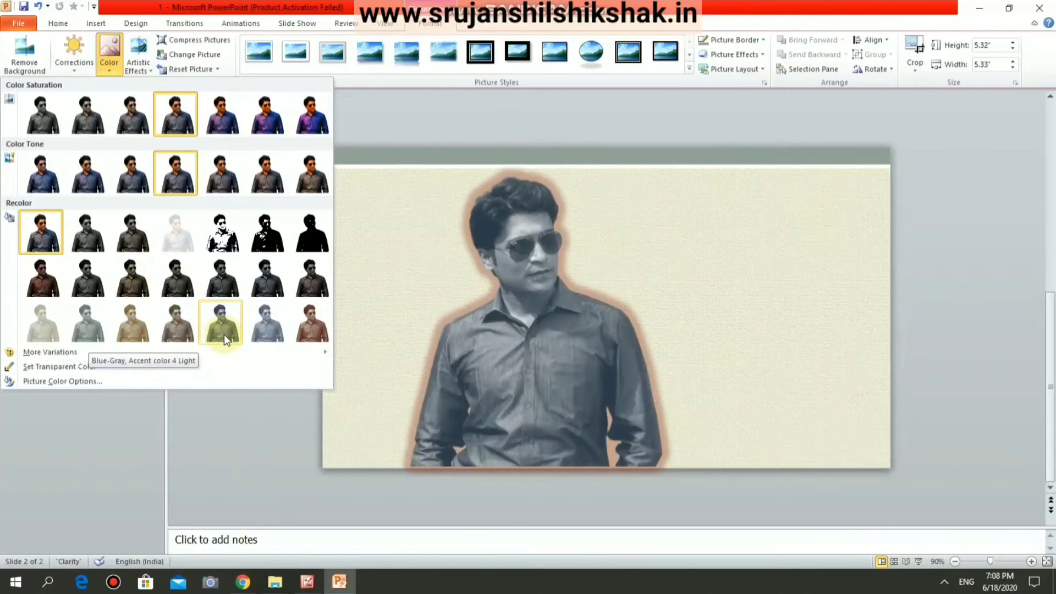
{"action": "left_click", "coordinate": [722, 173]}
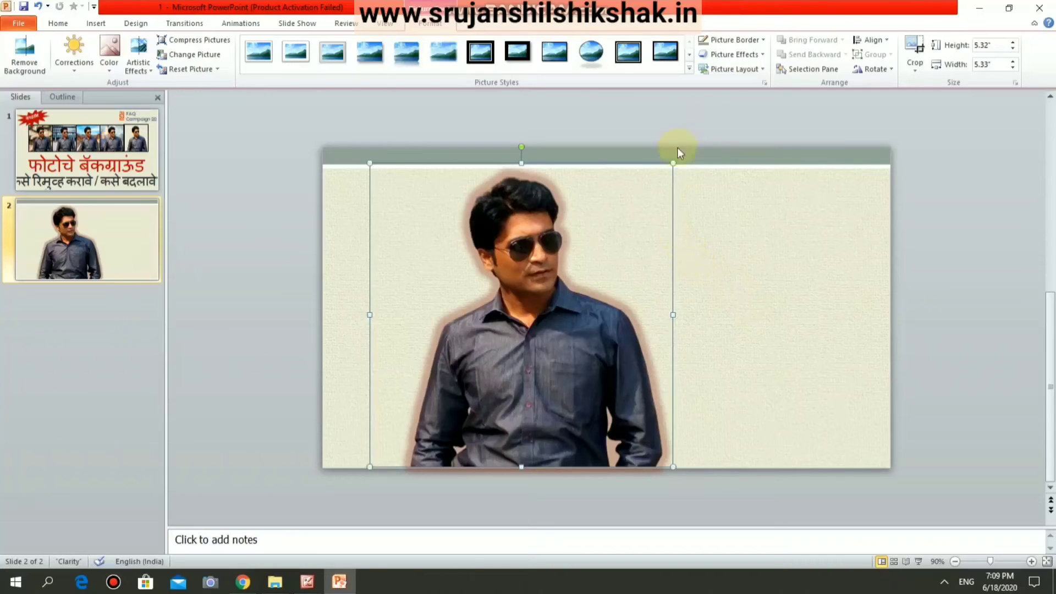
- Resize the glowing portrait to about 4.41 × 4.42 inches and settle it near the slide's centre
{"action": "left_click_drag", "start_coordinate": [673, 163], "coordinate": [621, 259]}
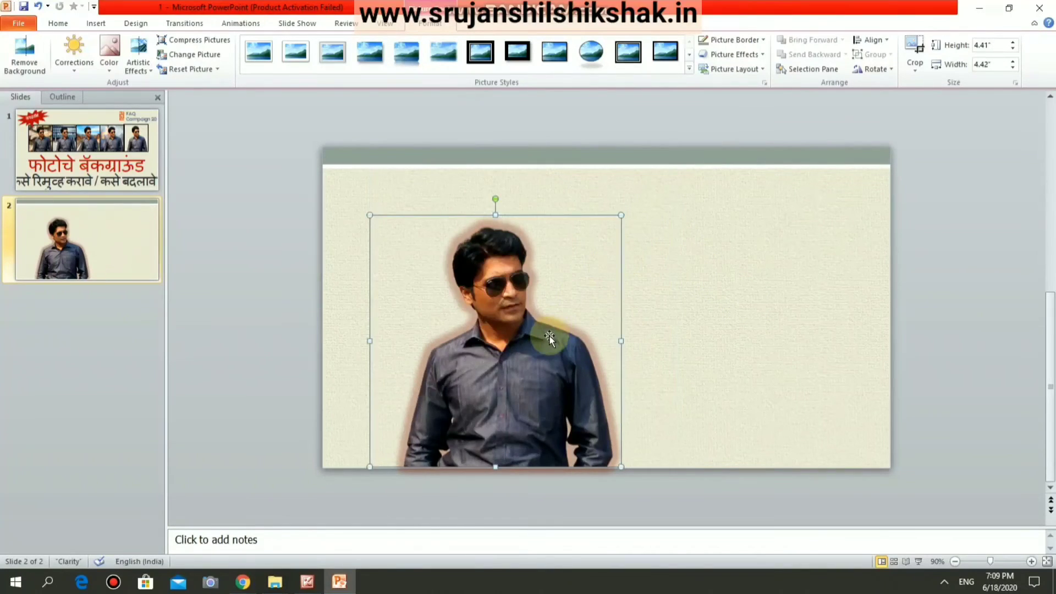
{"action": "left_click_drag", "start_coordinate": [548, 335], "coordinate": [580, 301]}
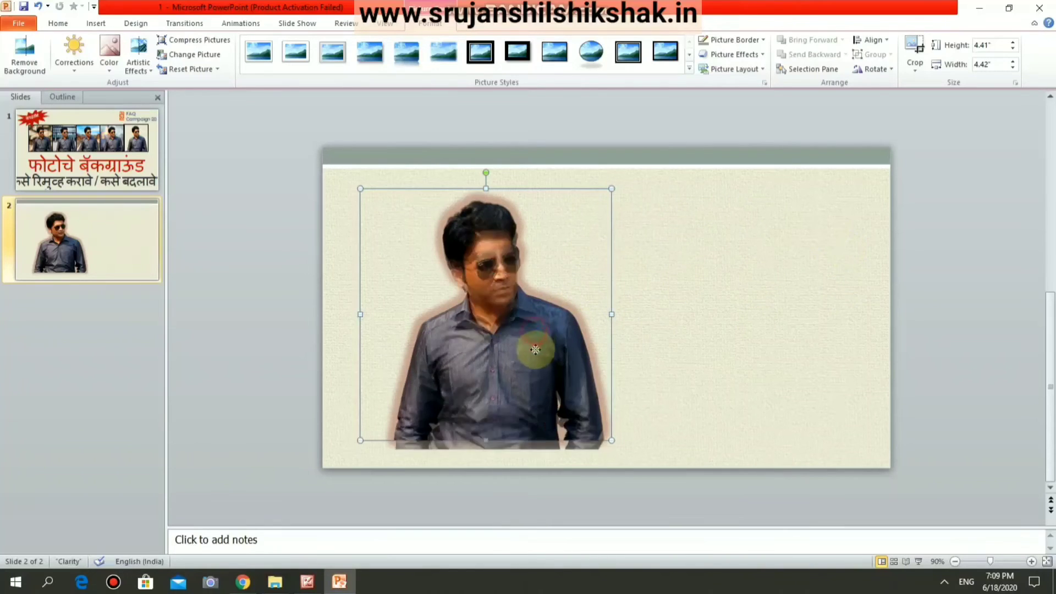
{"action": "left_click_drag", "start_coordinate": [533, 332], "coordinate": [536, 358]}
{"action": "left_click", "coordinate": [756, 306]}
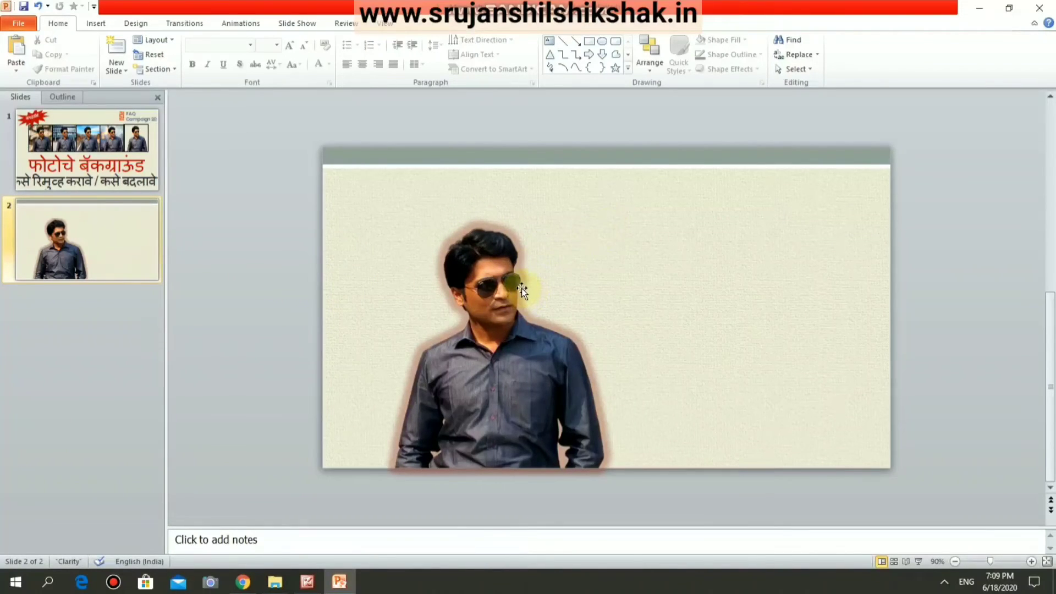
{"action": "left_click", "coordinate": [491, 296]}
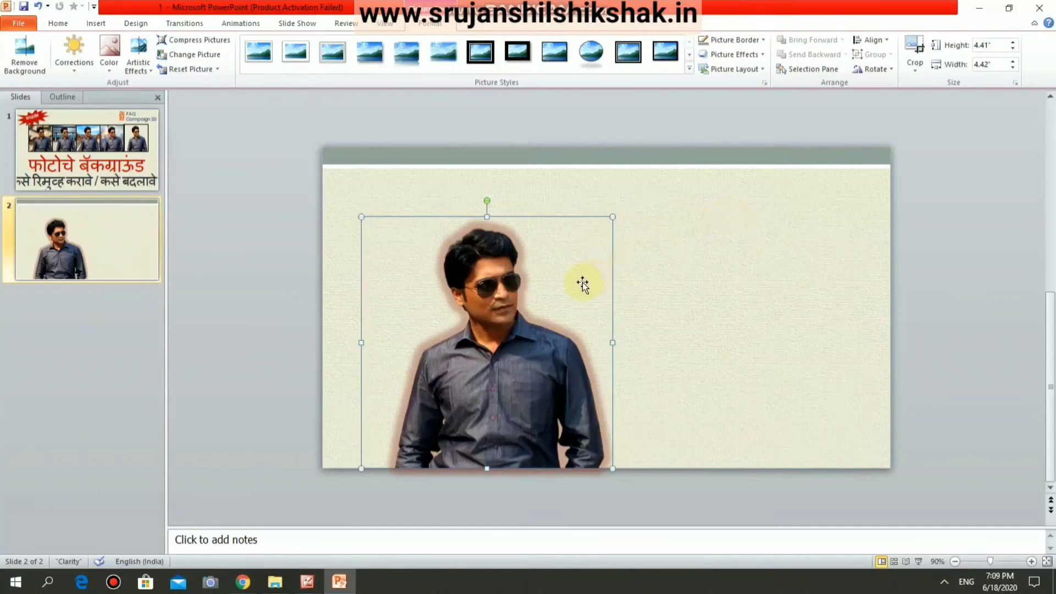
{"action": "left_click", "coordinate": [257, 589]}
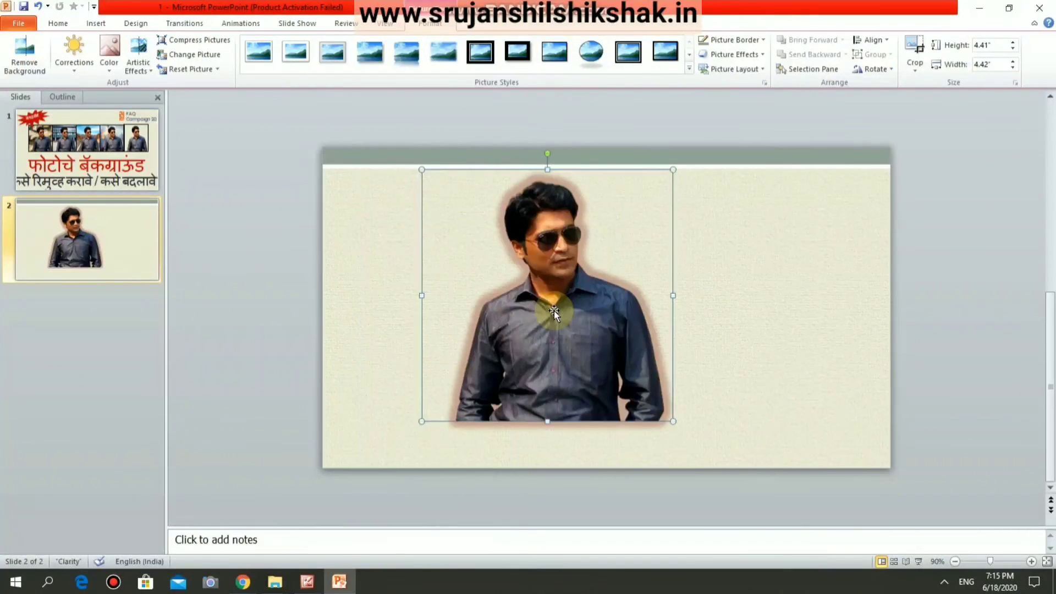
{"action": "left_click_drag", "start_coordinate": [554, 310], "coordinate": [553, 337]}
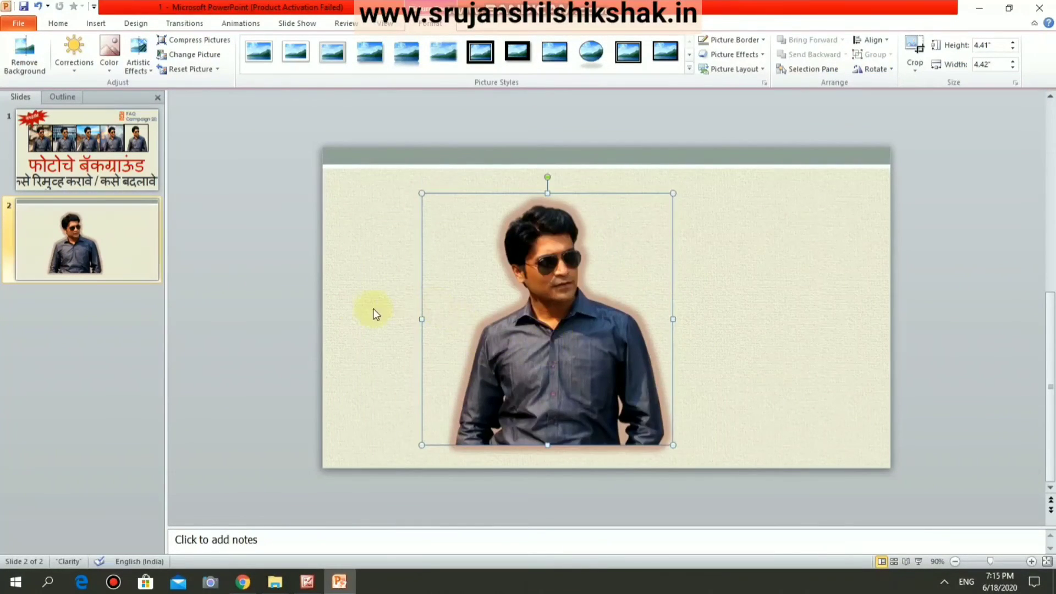
{"action": "left_click", "coordinate": [359, 310]}
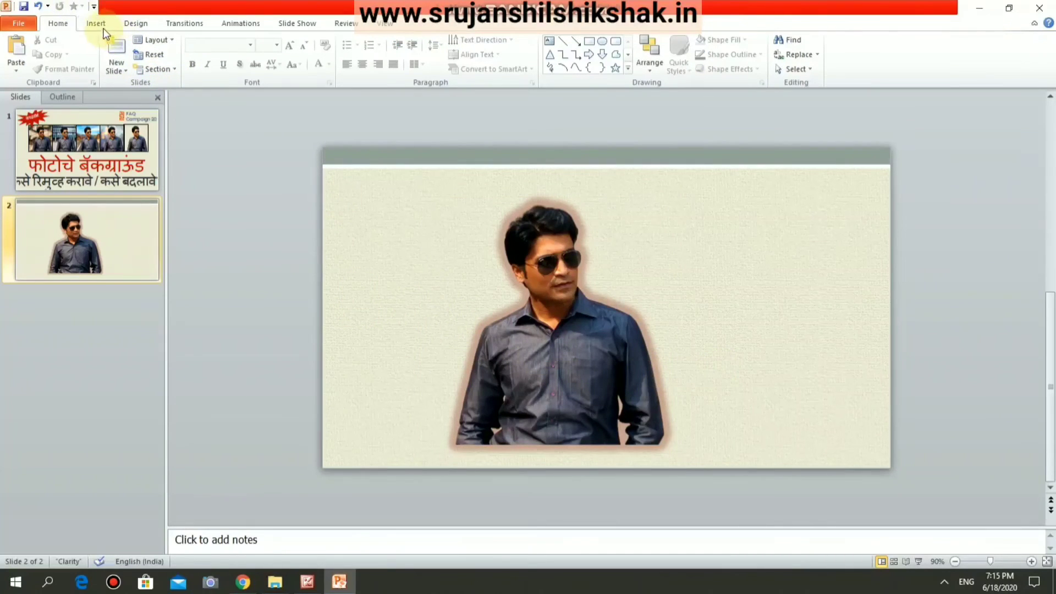
- Try several Design themes, including Austin and Composite, settling on the dark blue Elemental theme
{"action": "left_click", "coordinate": [138, 23]}
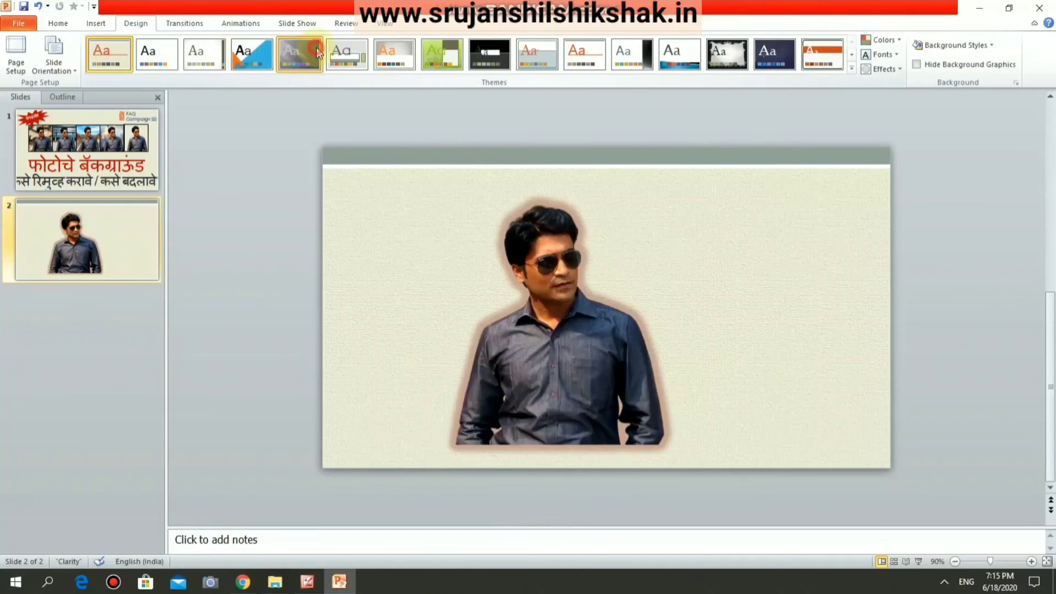
{"action": "left_click", "coordinate": [299, 54]}
{"action": "left_click_drag", "start_coordinate": [599, 411], "coordinate": [603, 434]}
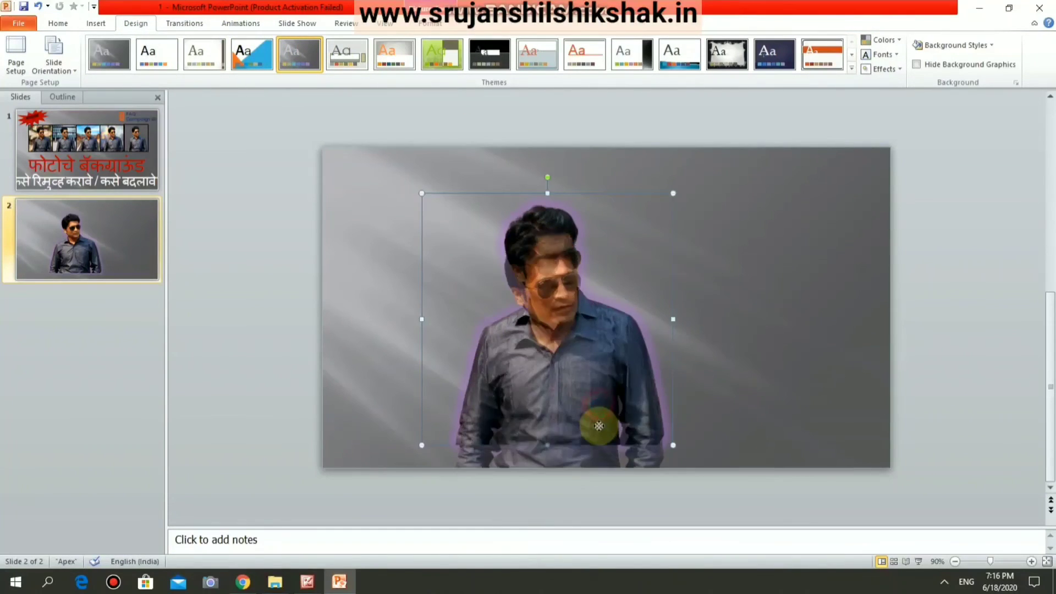
{"action": "left_click", "coordinate": [395, 53]}
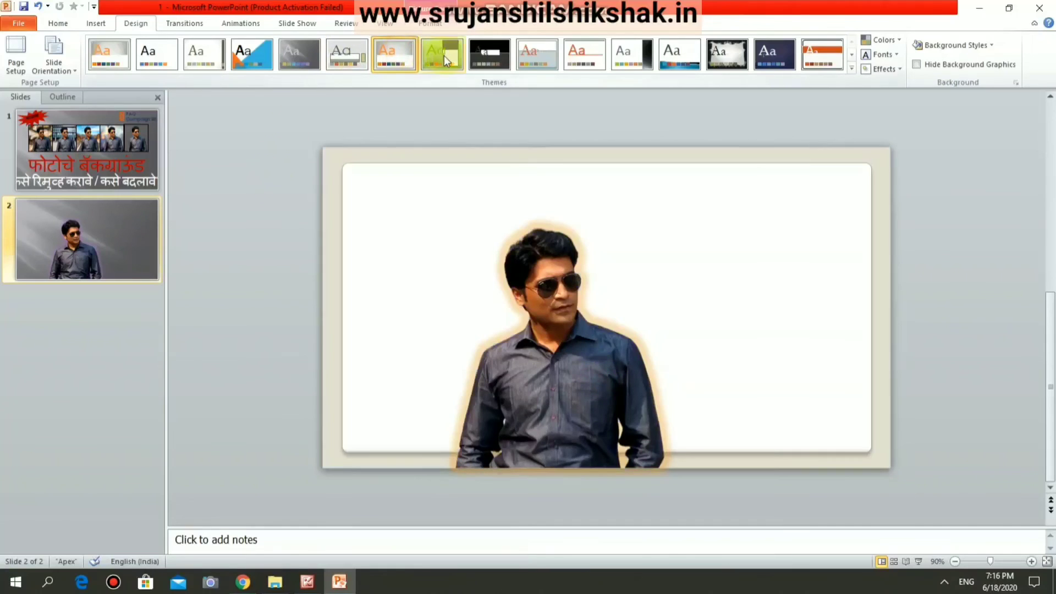
{"action": "left_click", "coordinate": [625, 61]}
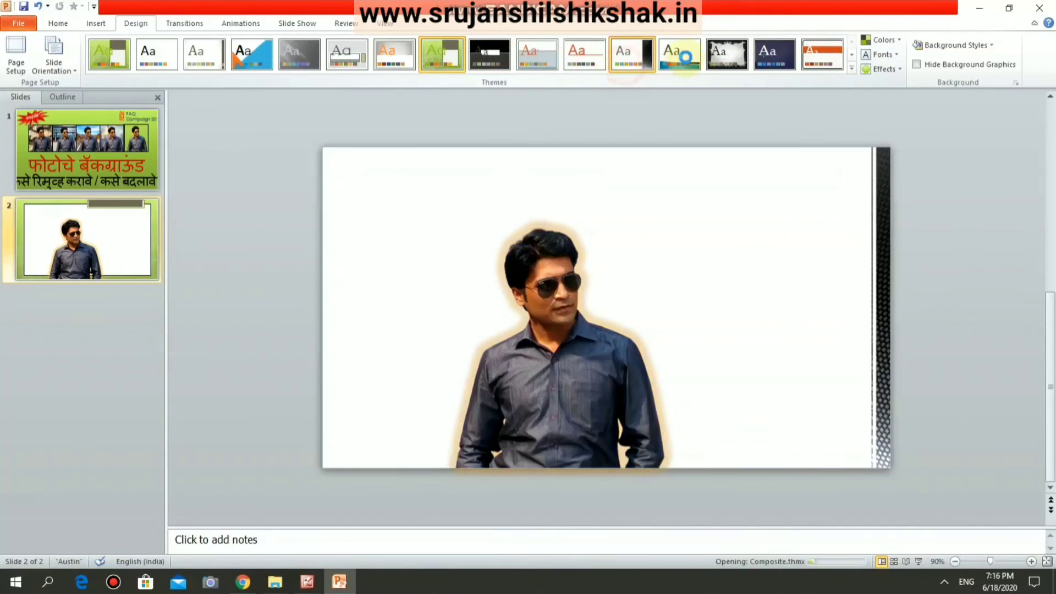
{"action": "left_click", "coordinate": [727, 55]}
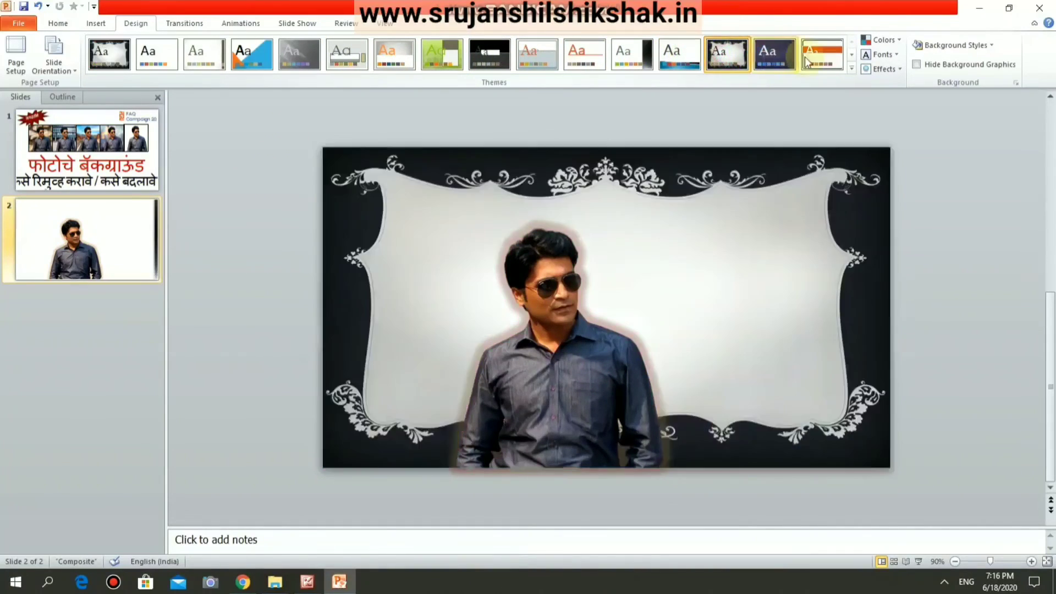
{"action": "left_click", "coordinate": [782, 64]}
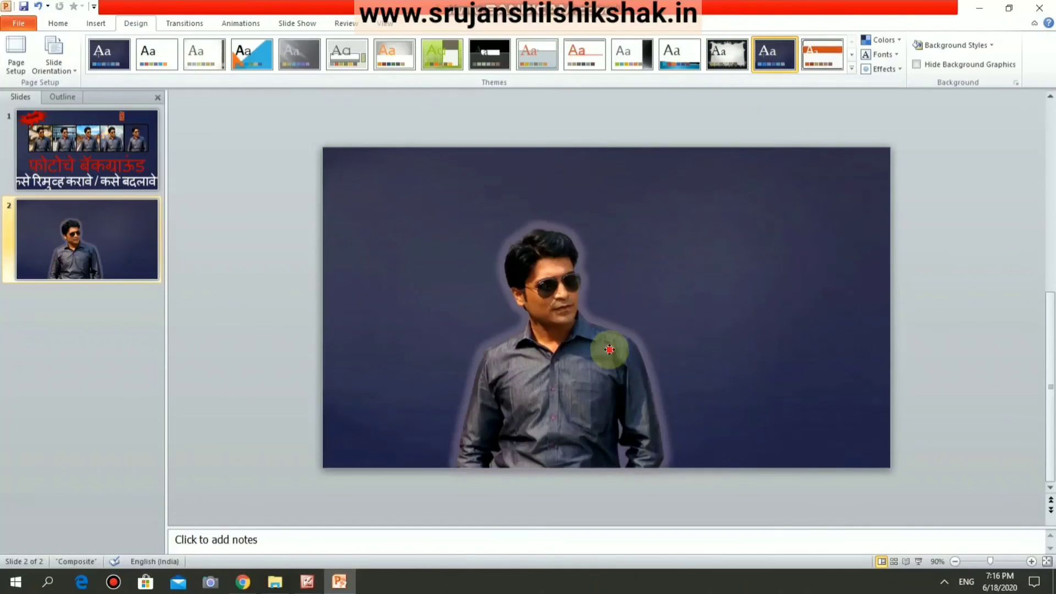
{"action": "left_click_drag", "start_coordinate": [608, 349], "coordinate": [624, 322]}
{"action": "left_click", "coordinate": [88, 137]}
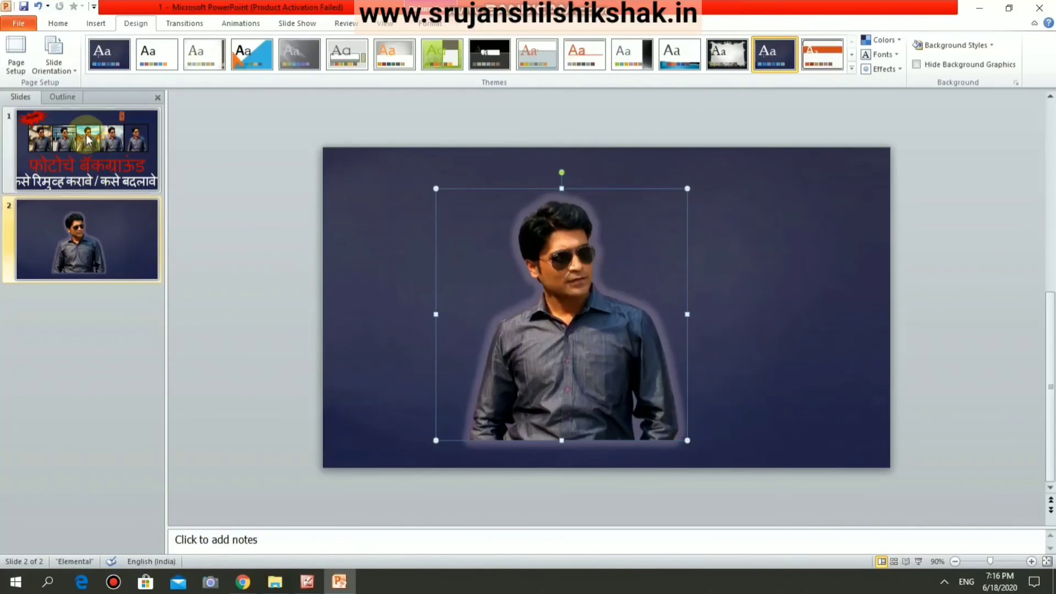